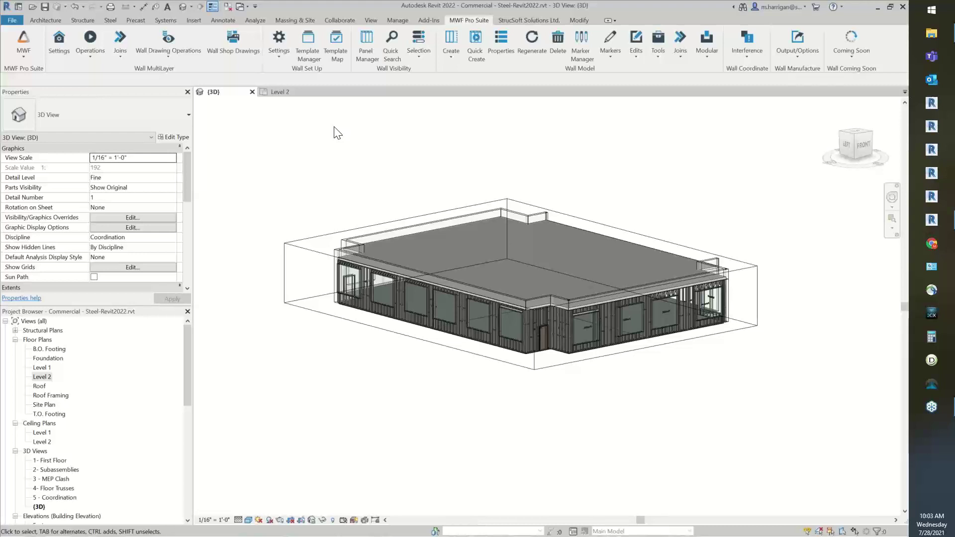
Hide the section box elements in the 3D view, then switch to File Explorer
scroll(365, 188, up, 3)
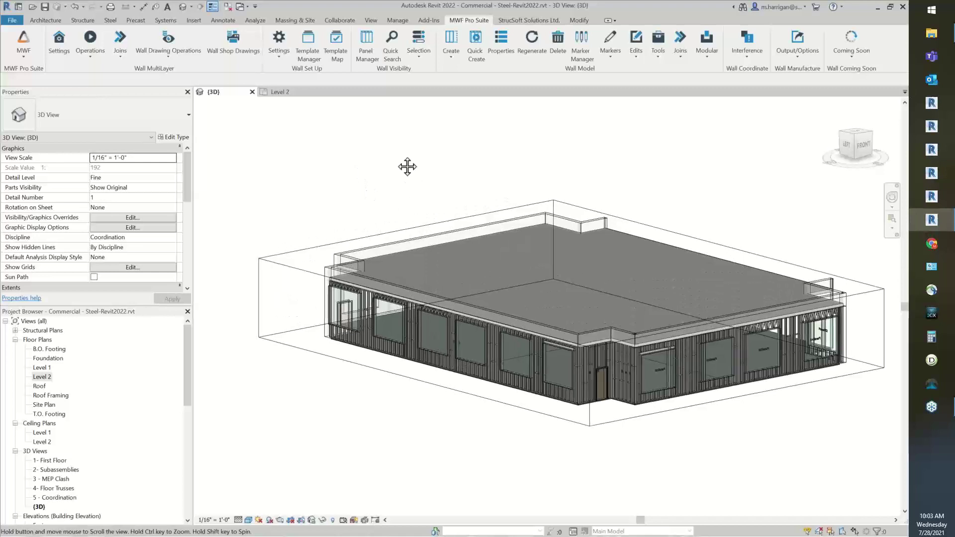
click(429, 182)
right_click(429, 182)
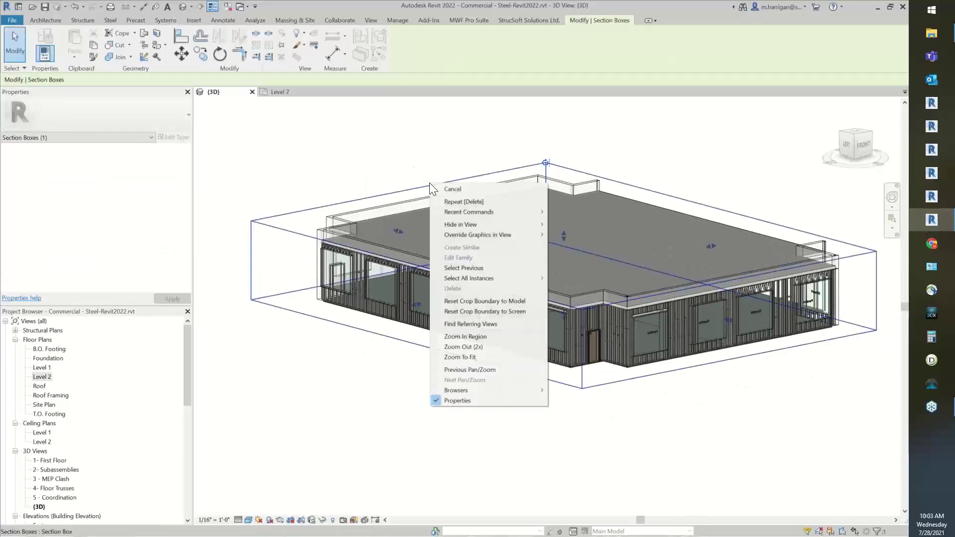
mouse_move(506, 276)
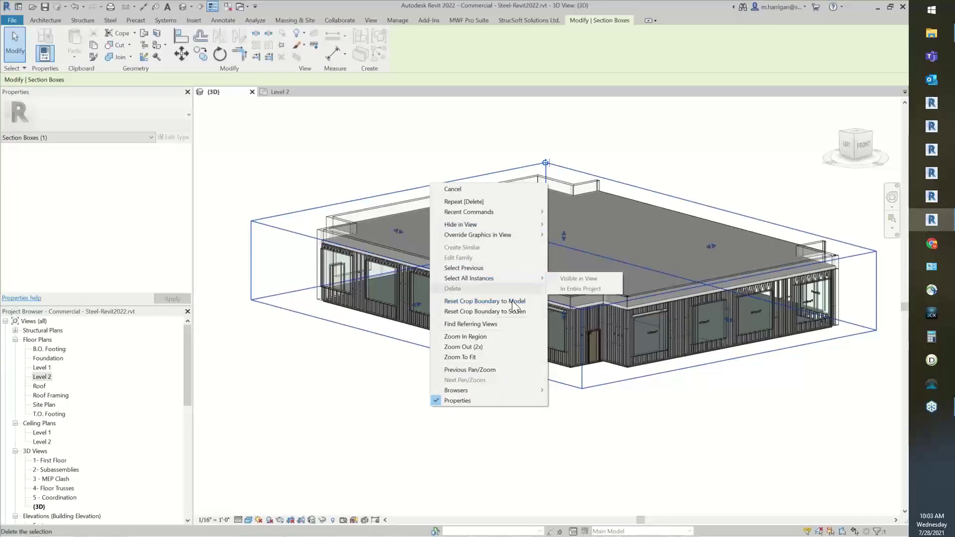
mouse_move(518, 222)
click(556, 224)
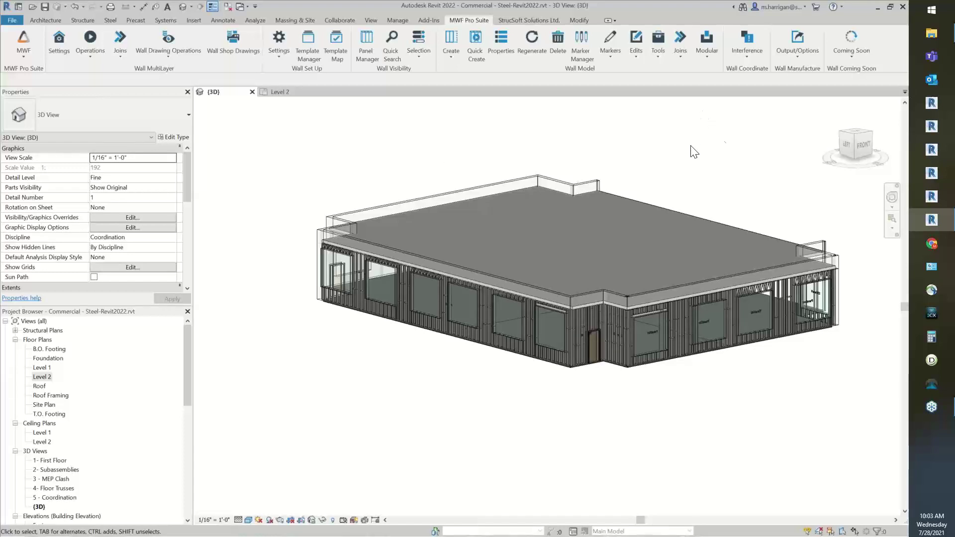
click(923, 34)
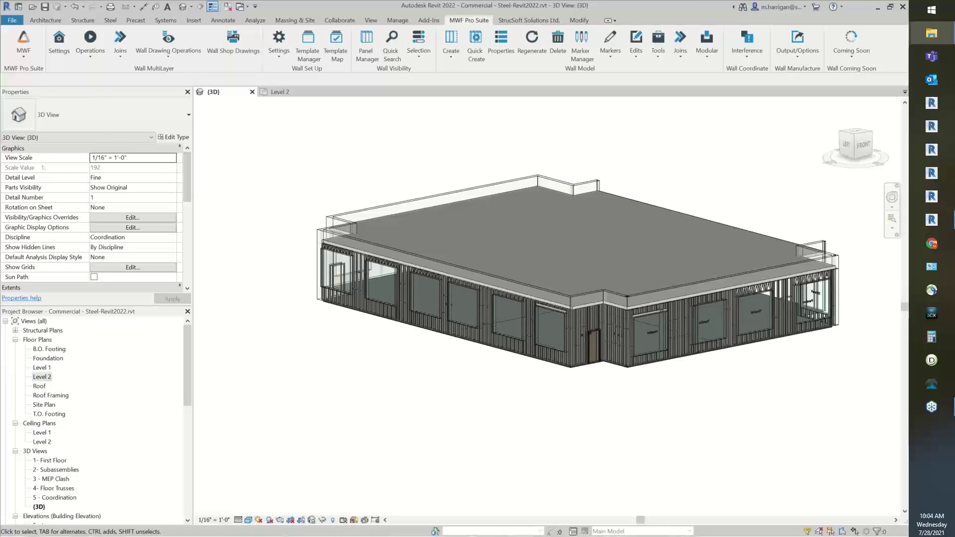
Navigate to Program Files > StrucSoft Solutions > Revit Tools 2022 > Commands > 2022 > MWF > config
click(297, 225)
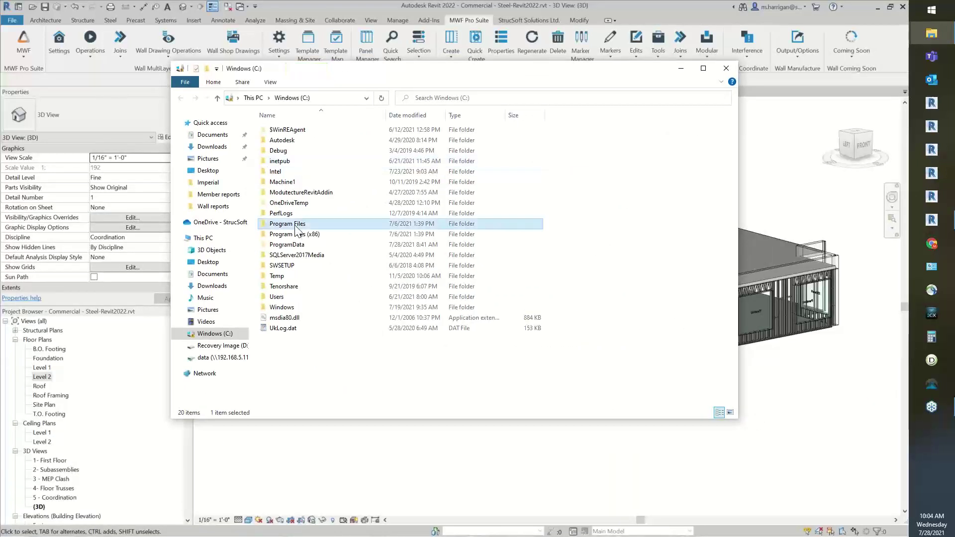
double_click(297, 225)
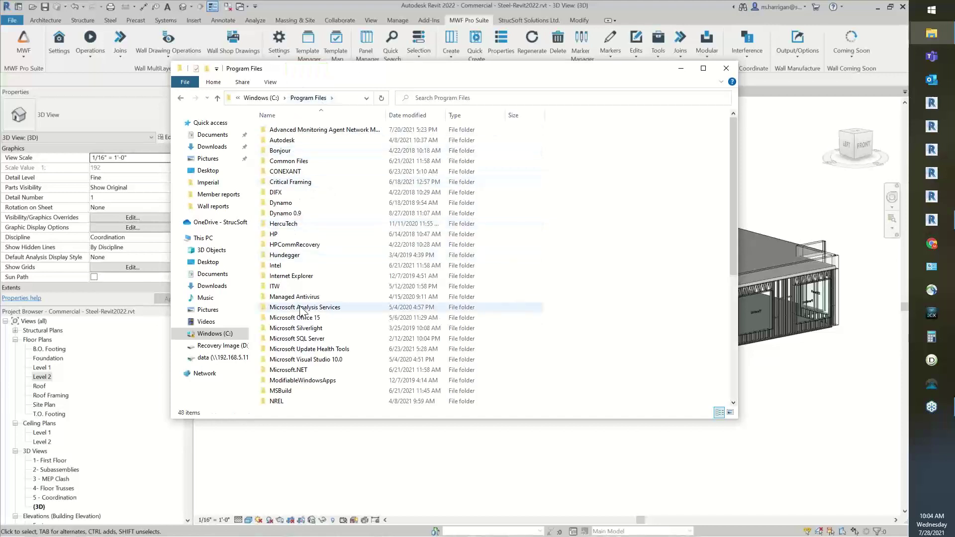
scroll(301, 310, down, 4)
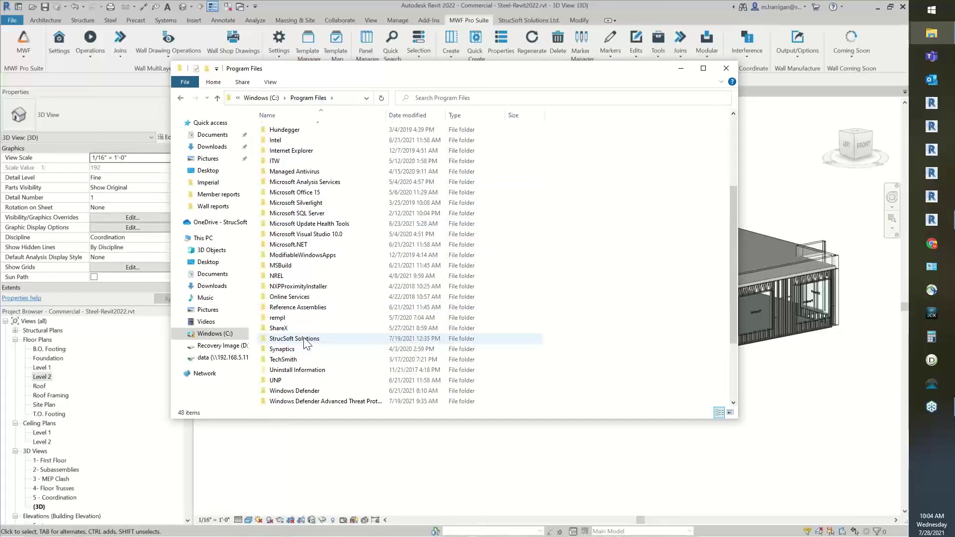
double_click(305, 340)
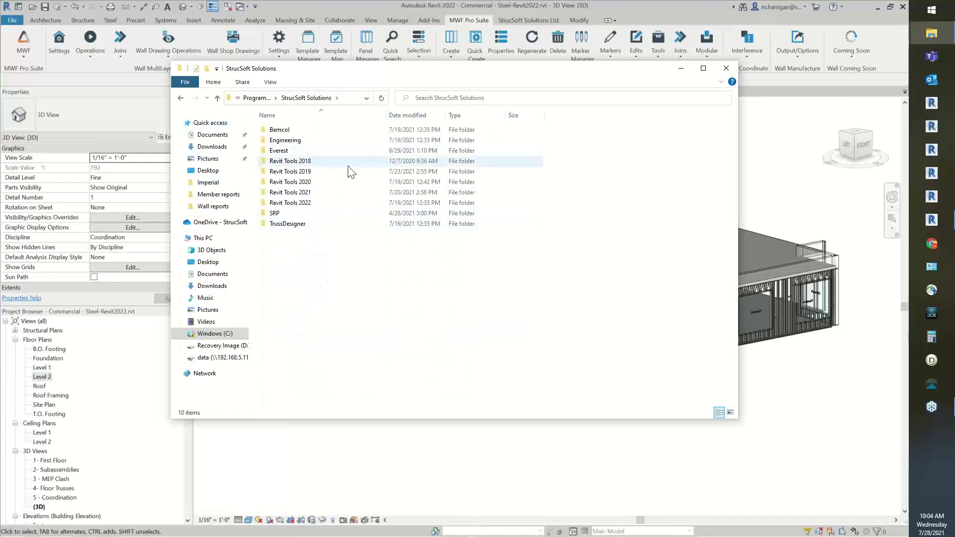
double_click(312, 203)
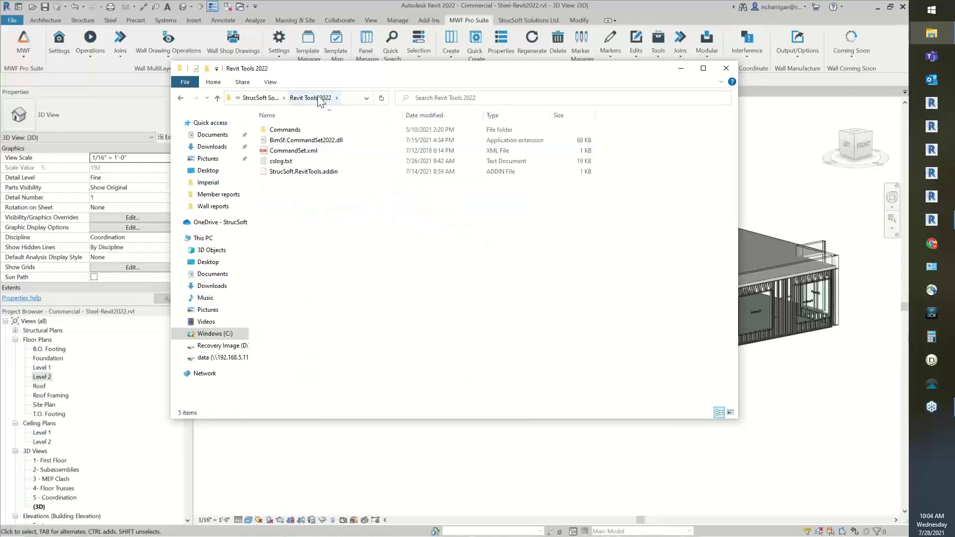
double_click(292, 130)
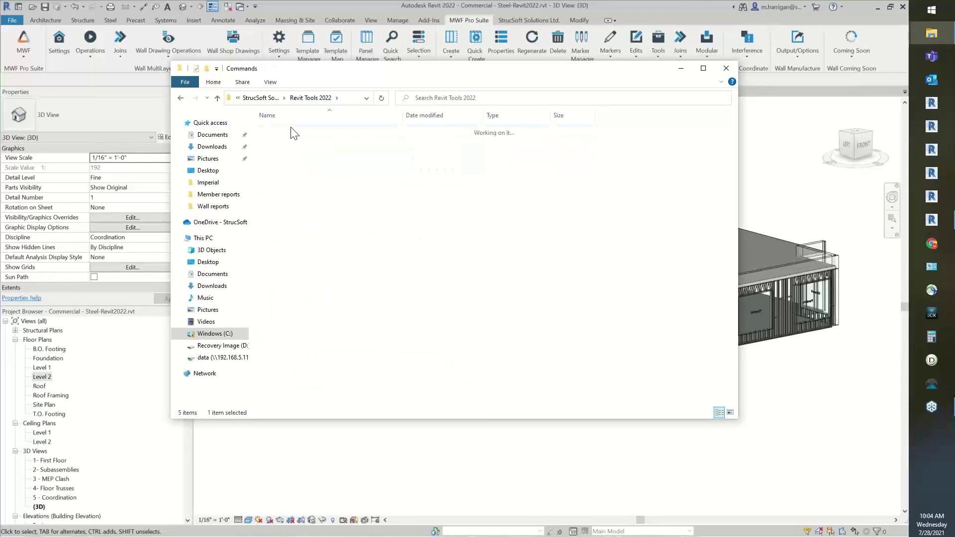
double_click(295, 132)
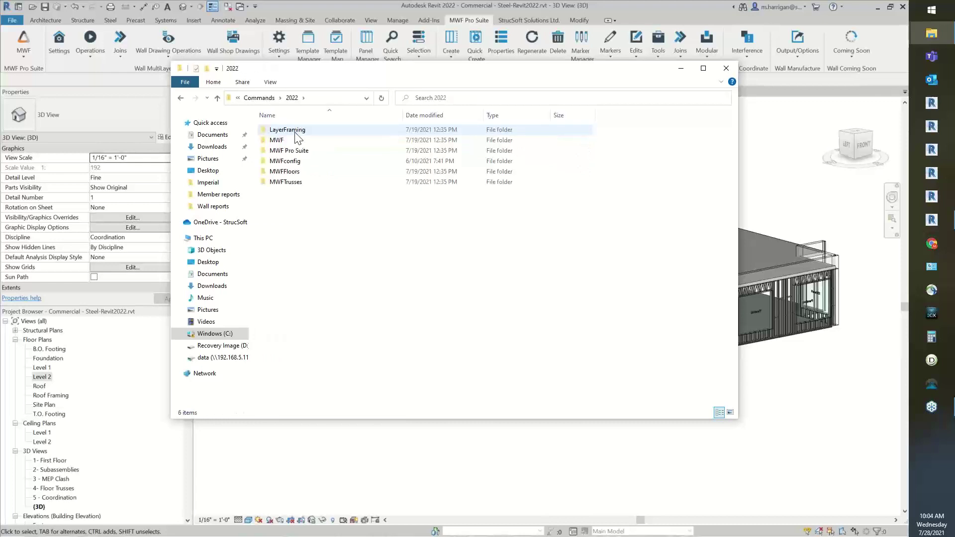
double_click(276, 140)
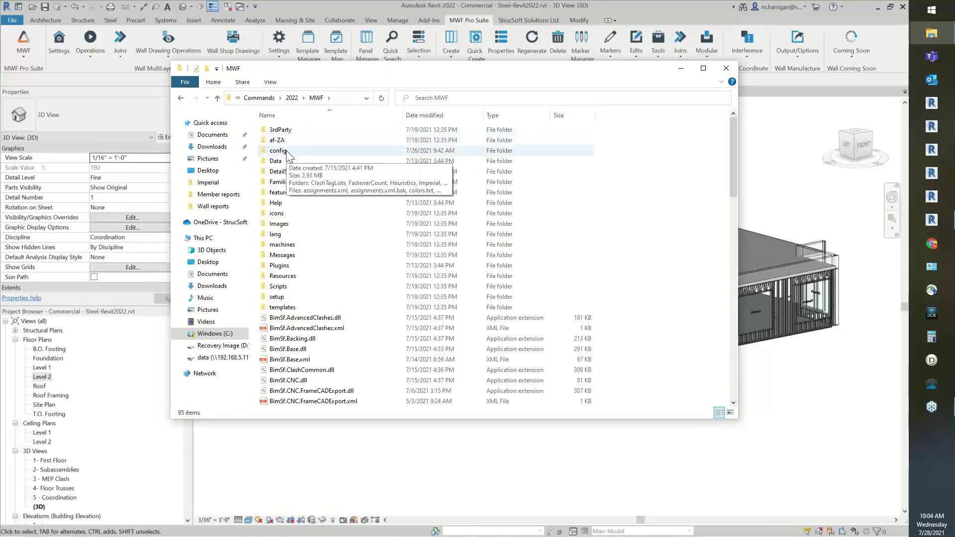
double_click(287, 150)
Enlarge the file list and open tagmapping.txt in Notepad
scroll(335, 165, down, 3)
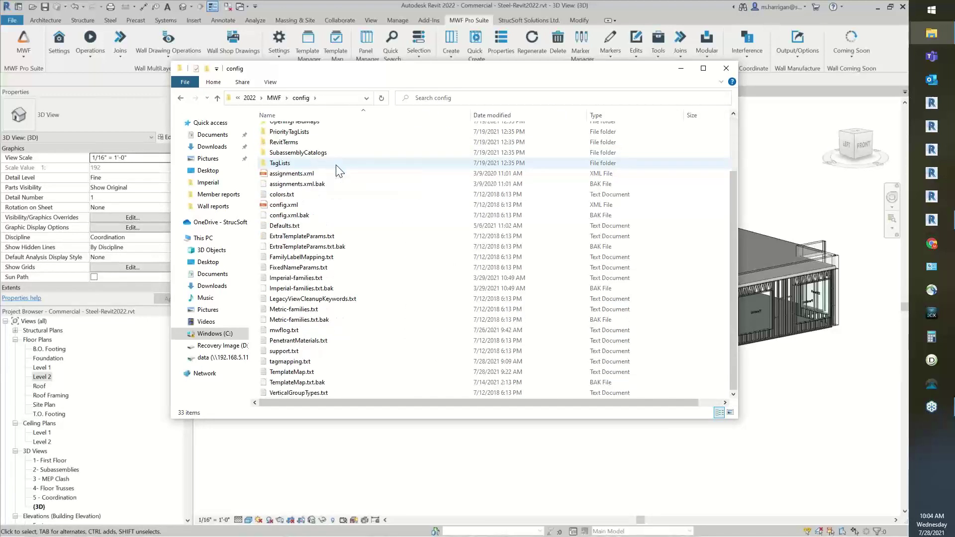
drag(498, 419, 493, 472)
click(317, 426)
click(303, 416)
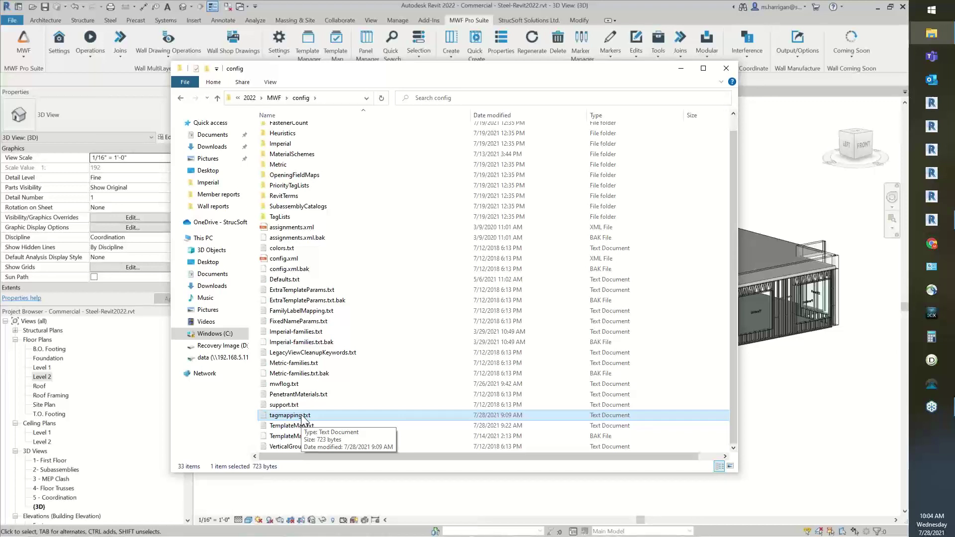
double_click(301, 415)
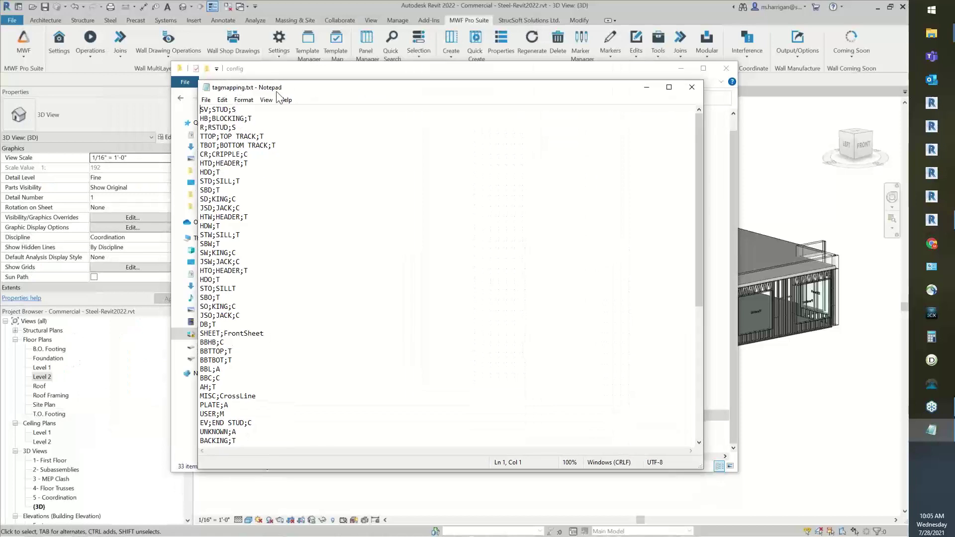
Highlight the SV;STUD;S and PLATE;A entries to show codes, member names and tag letters
drag(244, 88, 265, 92)
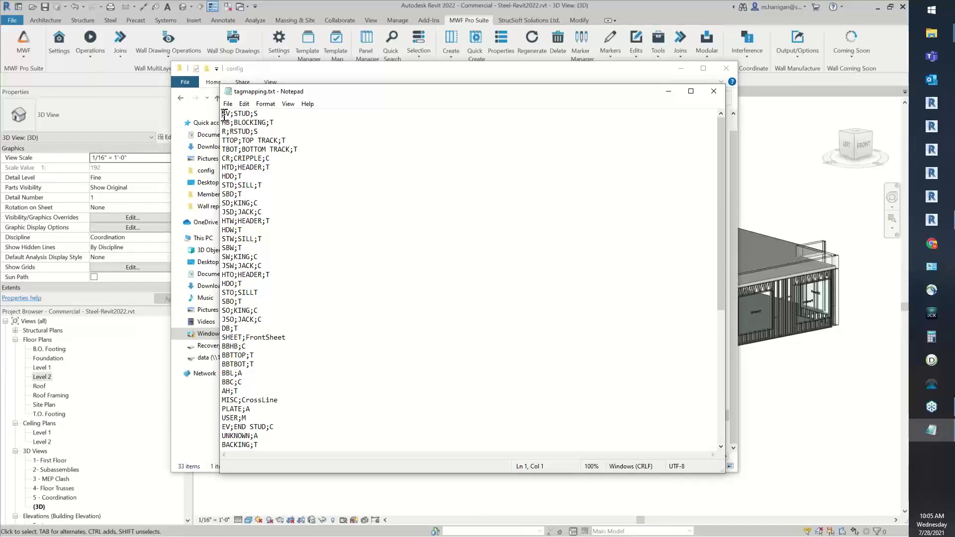
drag(224, 116, 262, 114)
scroll(266, 268, down, 5)
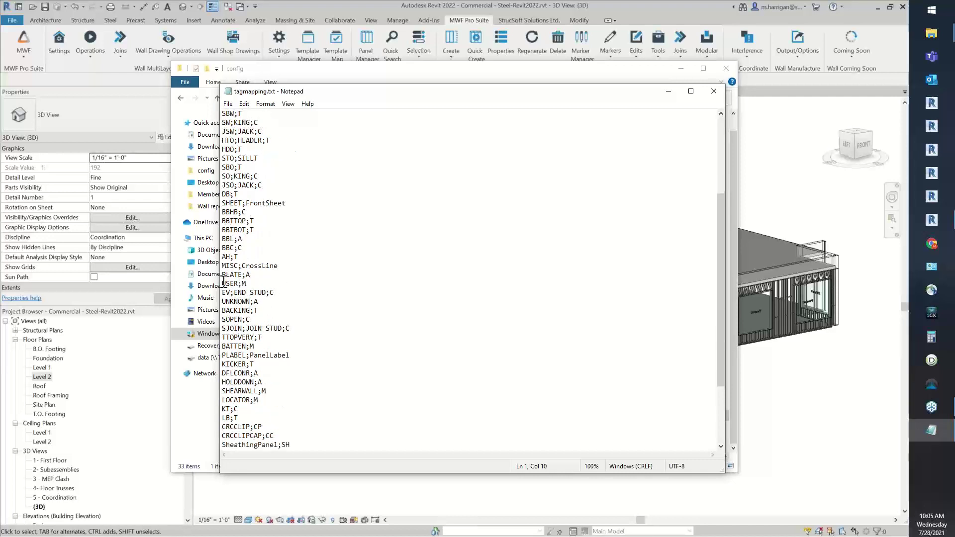
drag(222, 274, 251, 275)
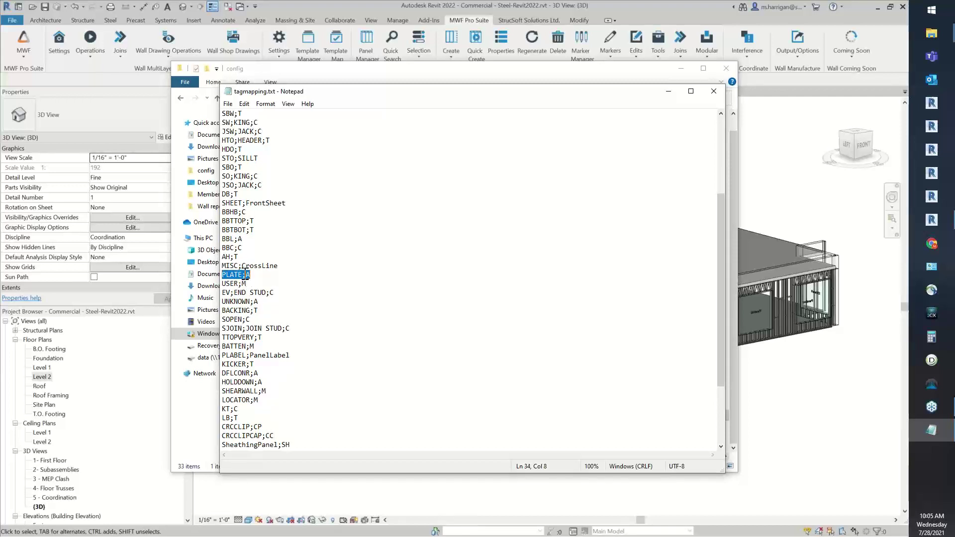
drag(246, 275, 251, 275)
scroll(242, 145, up, 5)
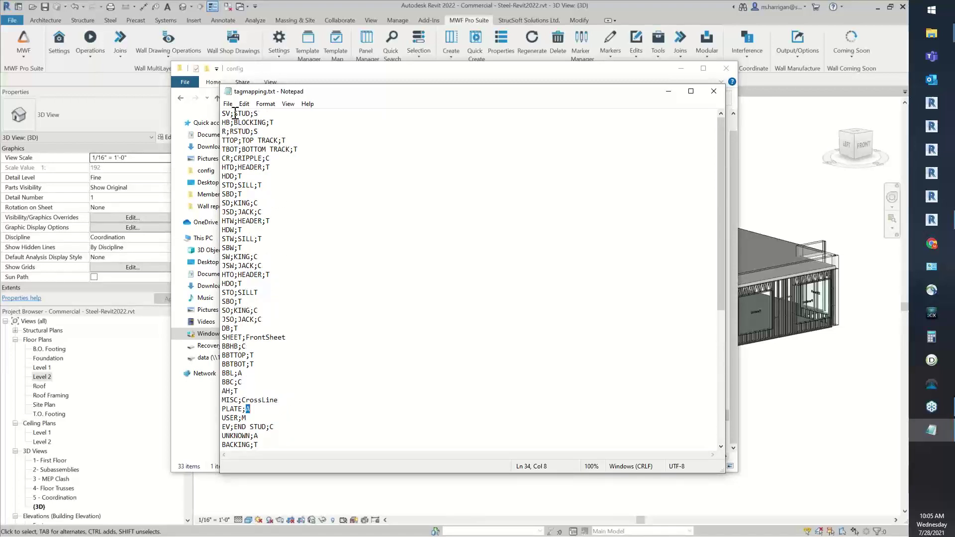
drag(233, 114, 252, 110)
click(238, 114)
drag(222, 113, 247, 113)
click(255, 122)
Highlight the STUD and HDD;T entries, then close tagmapping.txt without saving changes
scroll(242, 213, down, 8)
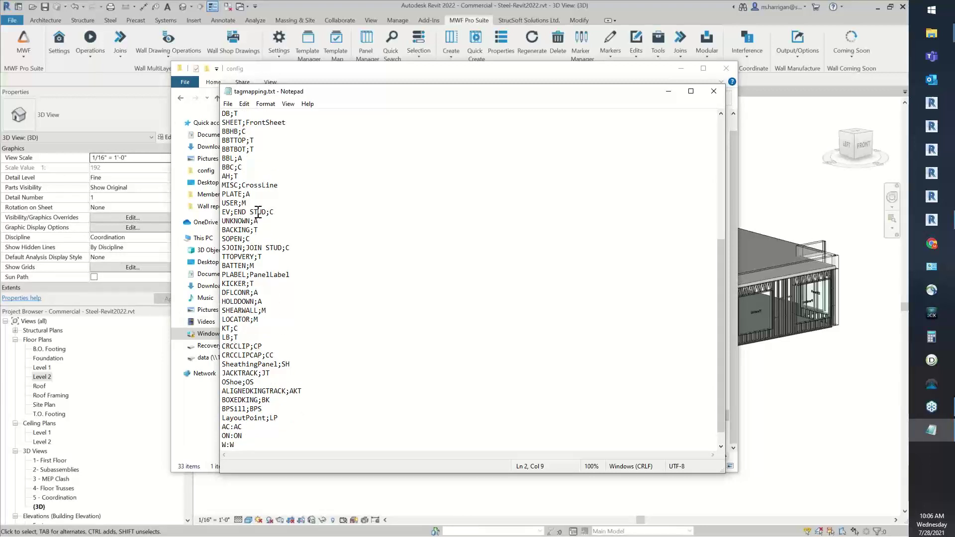
scroll(258, 213, up, 8)
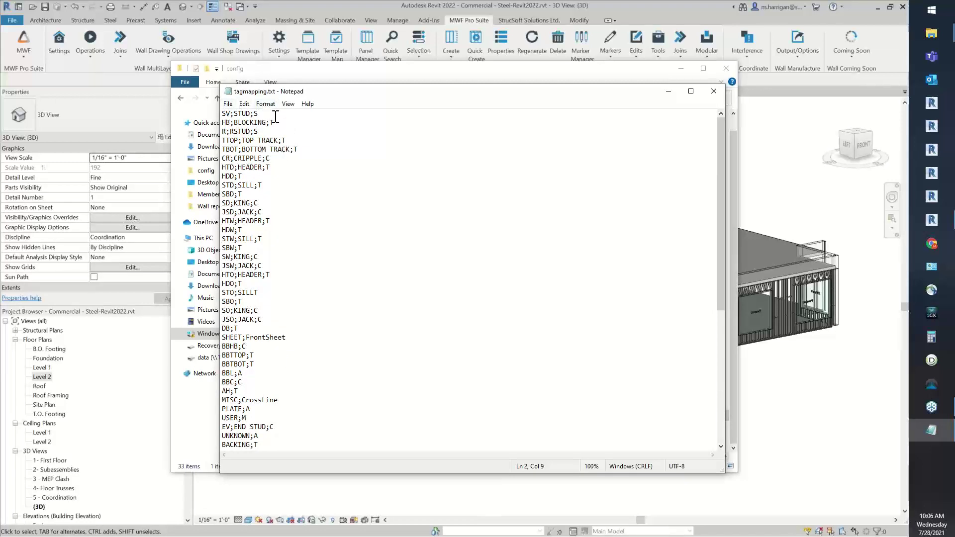
drag(233, 114, 253, 113)
drag(223, 176, 239, 176)
drag(243, 177, 237, 182)
drag(234, 114, 252, 113)
click(714, 91)
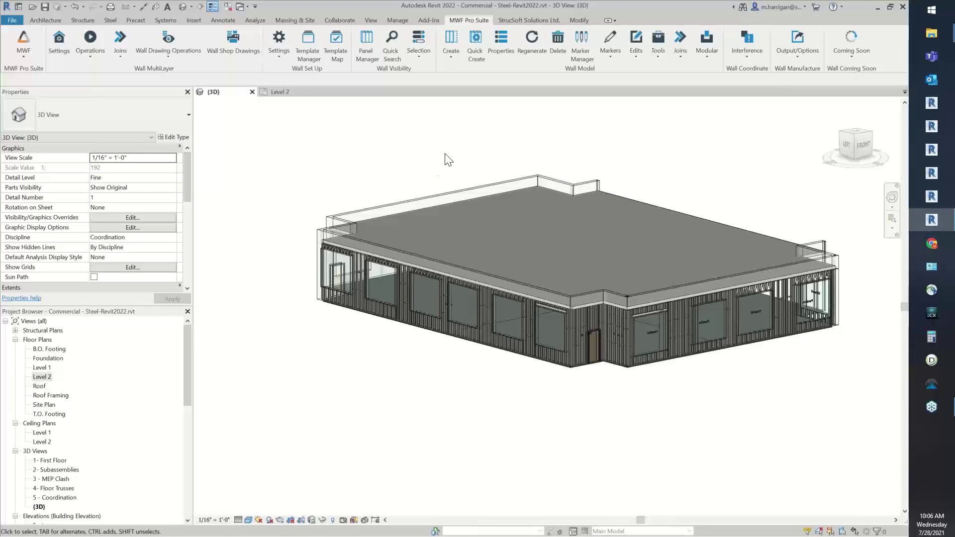
Pan the building left and open the MWF Pro Suite Output/Options dropdown
middle_drag(695, 145, 645, 145)
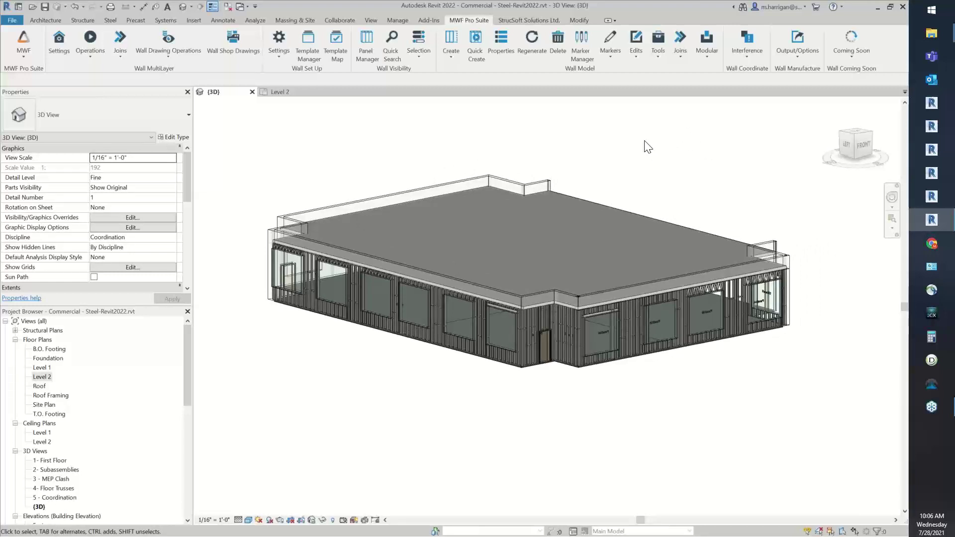
click(809, 53)
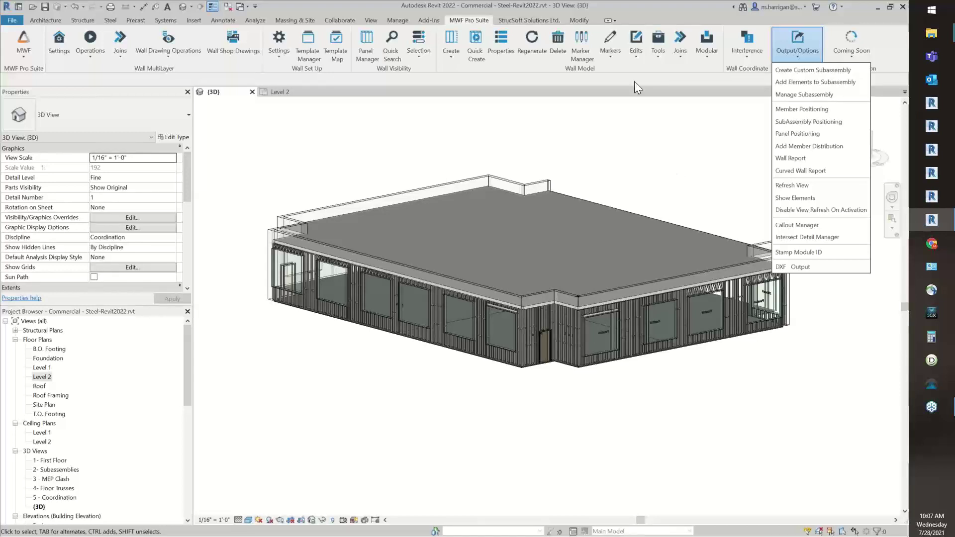
click(713, 126)
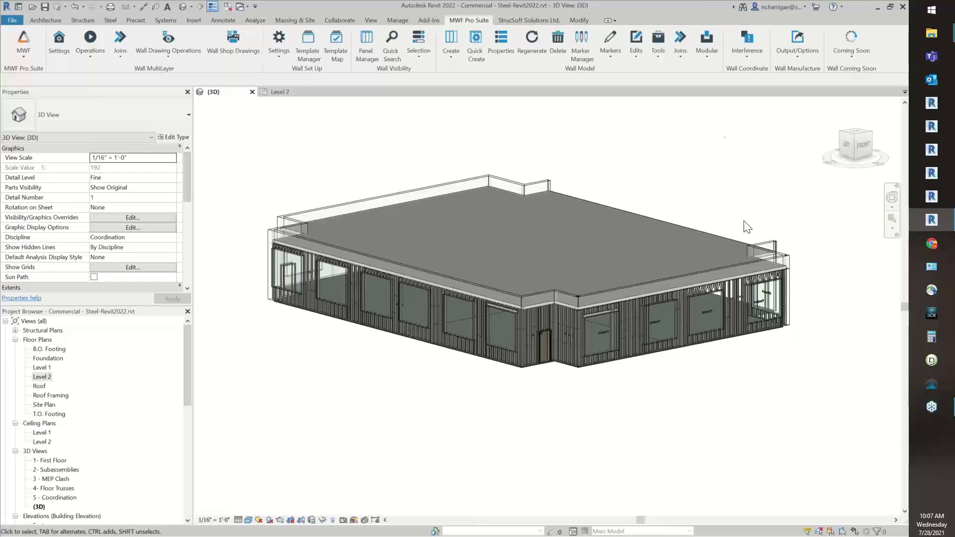
click(794, 42)
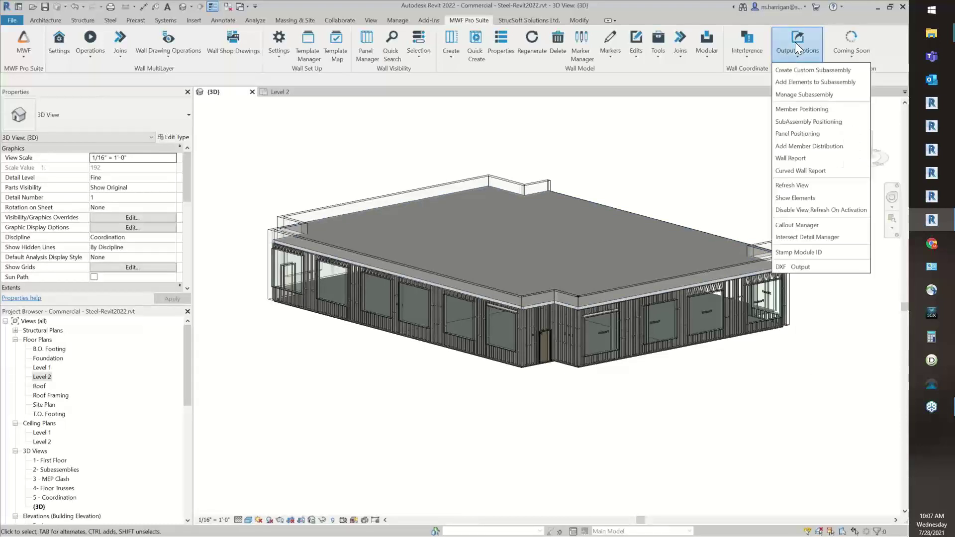
Start Member Positioning and dismiss the identical-positioning warning, suppressing it from reappearing
click(802, 108)
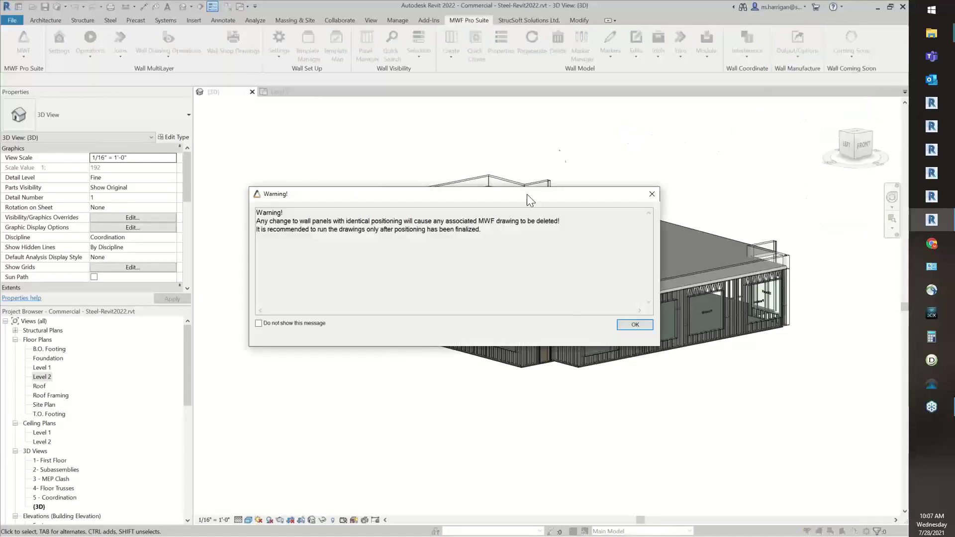
drag(528, 195, 542, 144)
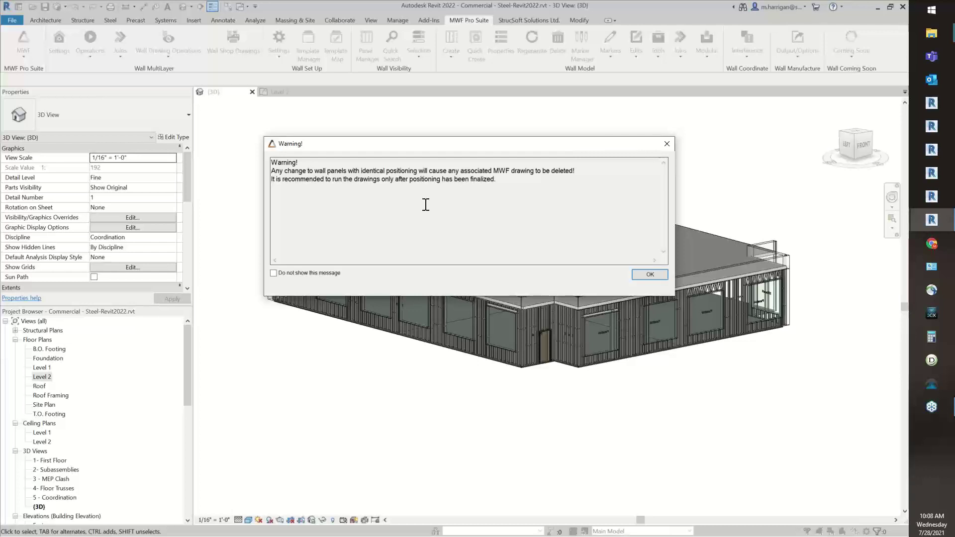
click(294, 271)
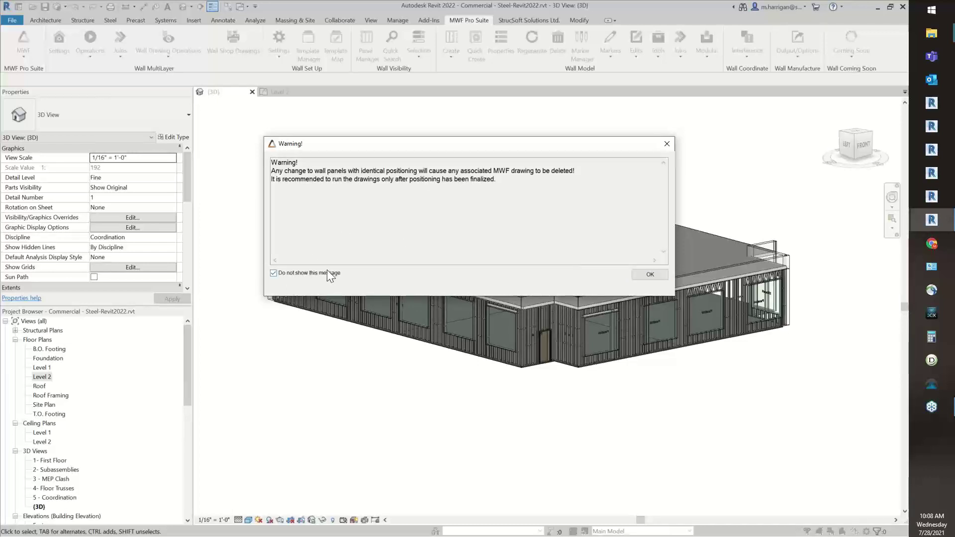
click(645, 275)
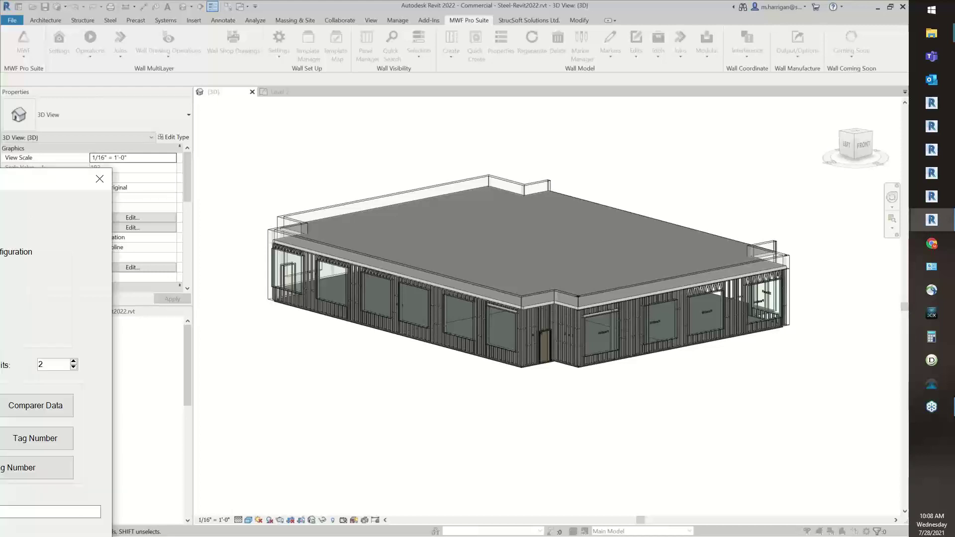
Choose Member positioning -01 from the Positioning types dropdown
click(463, 82)
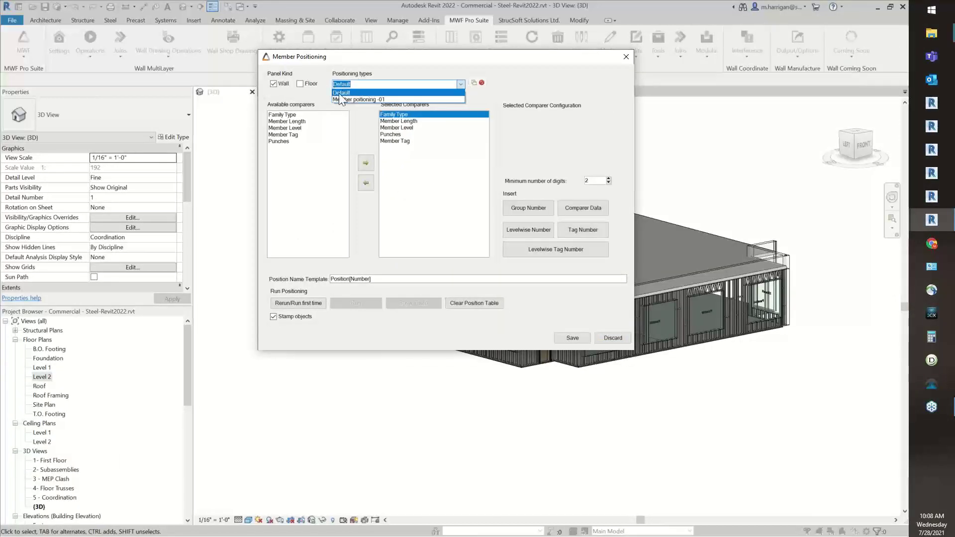
click(326, 92)
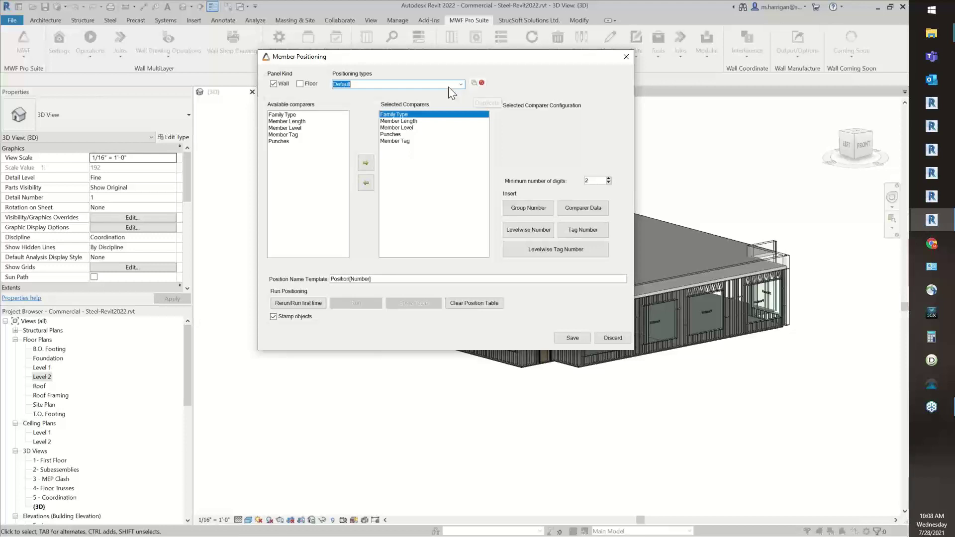
click(460, 84)
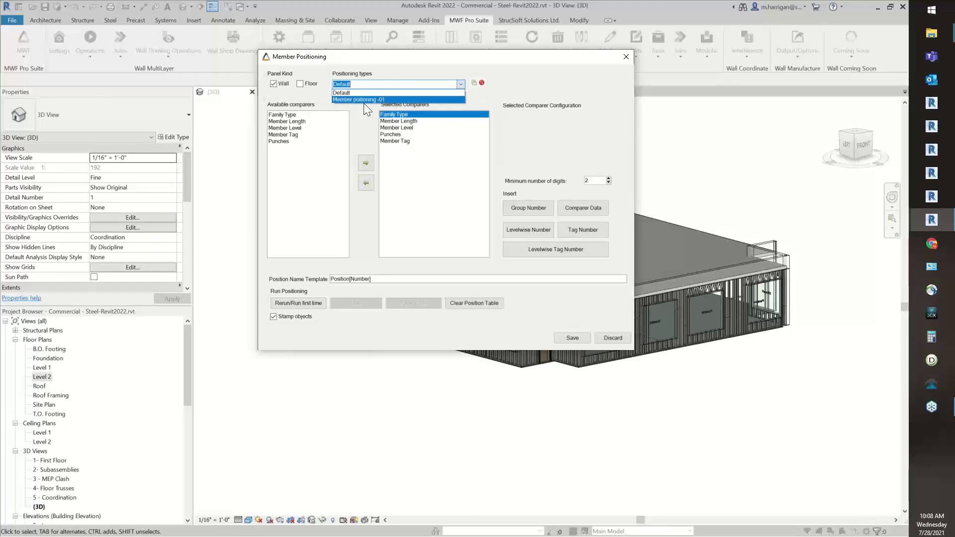
click(372, 101)
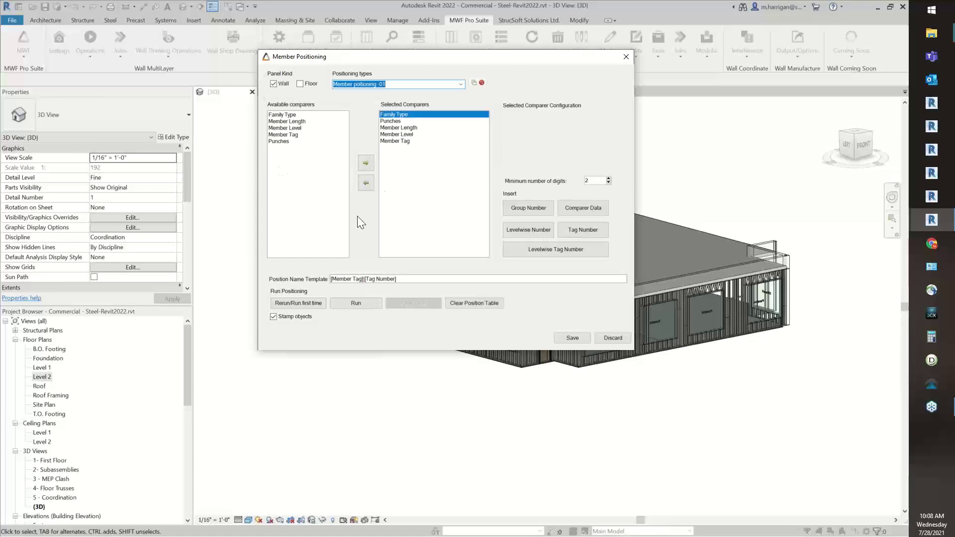
Trim the Position Name Template to [Member Tag] and rerun positioning, confirming erasure of existing positions
click(417, 279)
key(BackSpace)
key(BackSpace)
key(BackSpace)
key(BackSpace)
key(BackSpace)
key(BackSpace)
key(BackSpace)
key(BackSpace)
key(BackSpace)
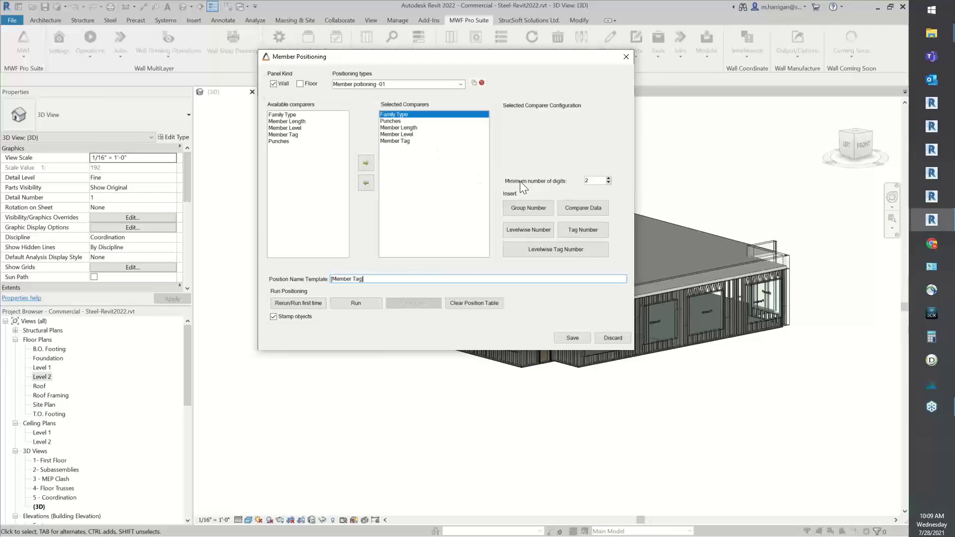
click(600, 179)
click(593, 213)
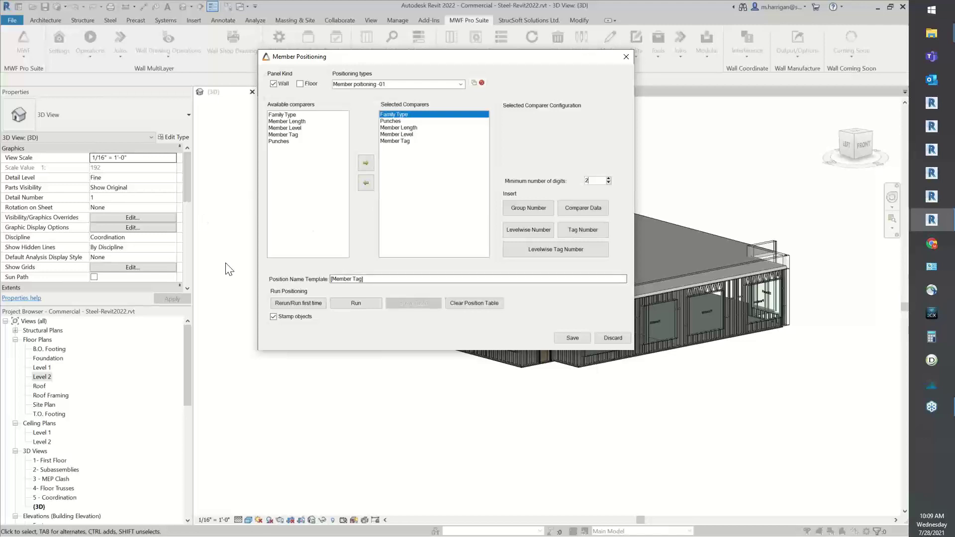
click(309, 304)
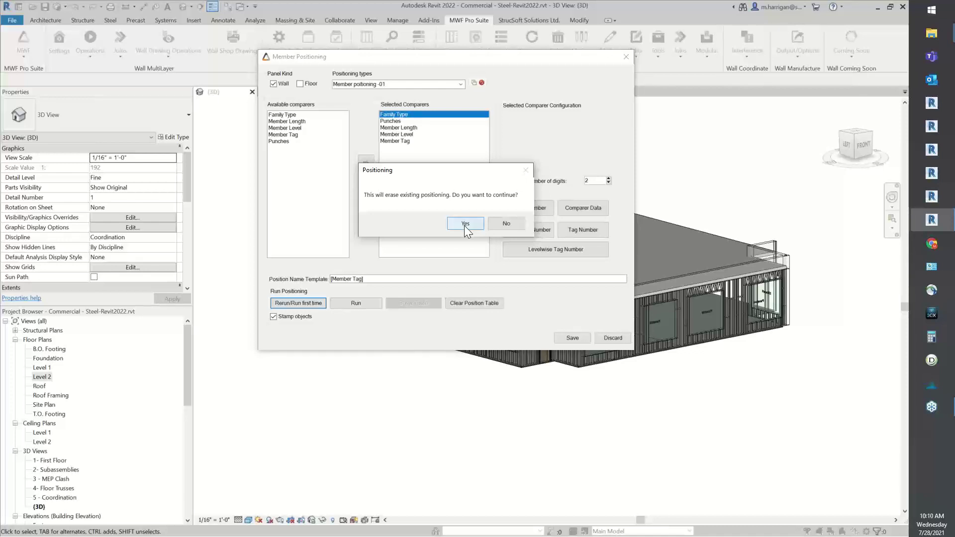
click(464, 225)
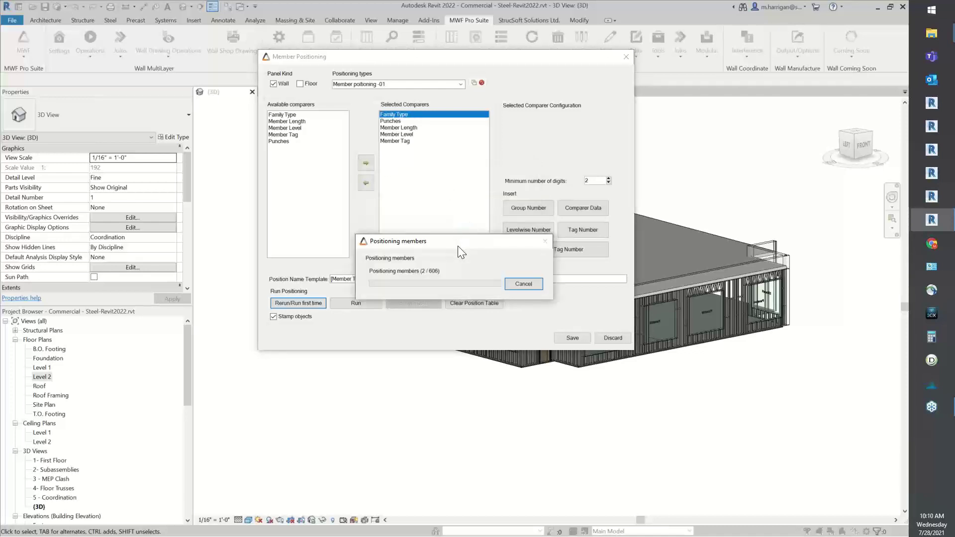
Move the Positioning members progress window aside while all wall members are numbered
drag(443, 188, 398, 159)
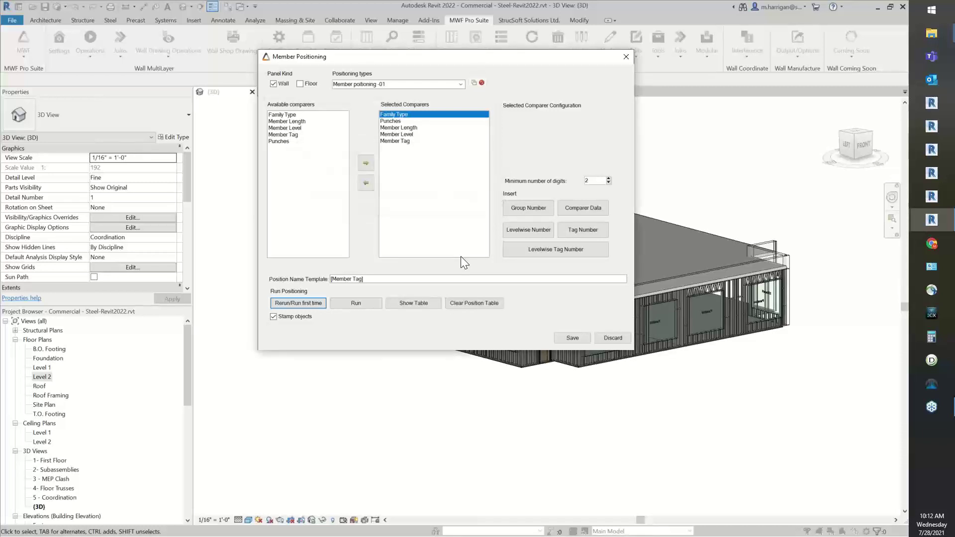
click(419, 303)
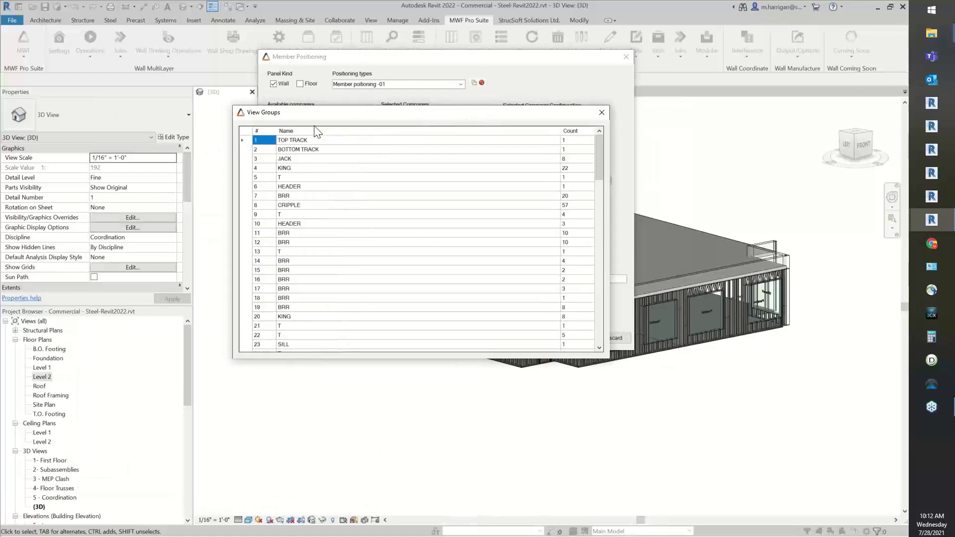
drag(318, 112, 368, 298)
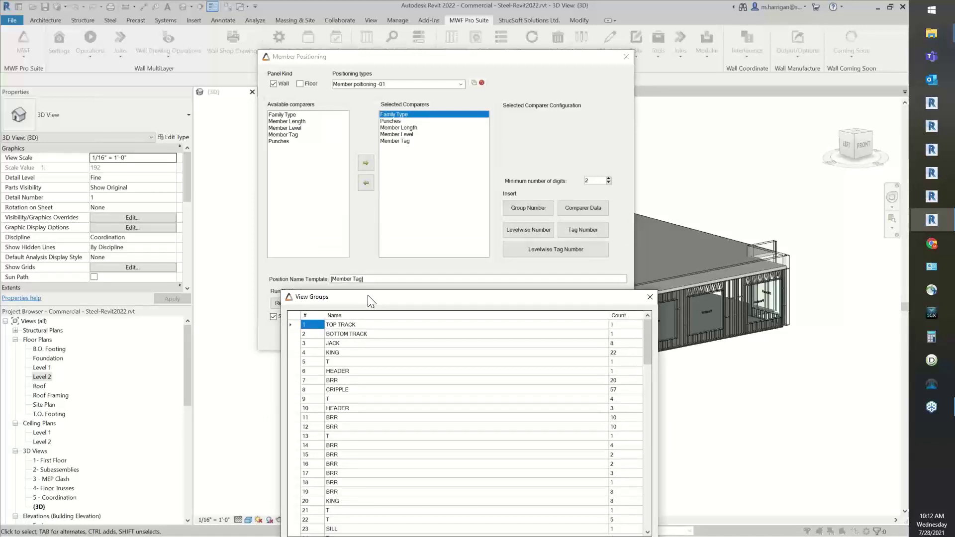
drag(368, 295, 341, 143)
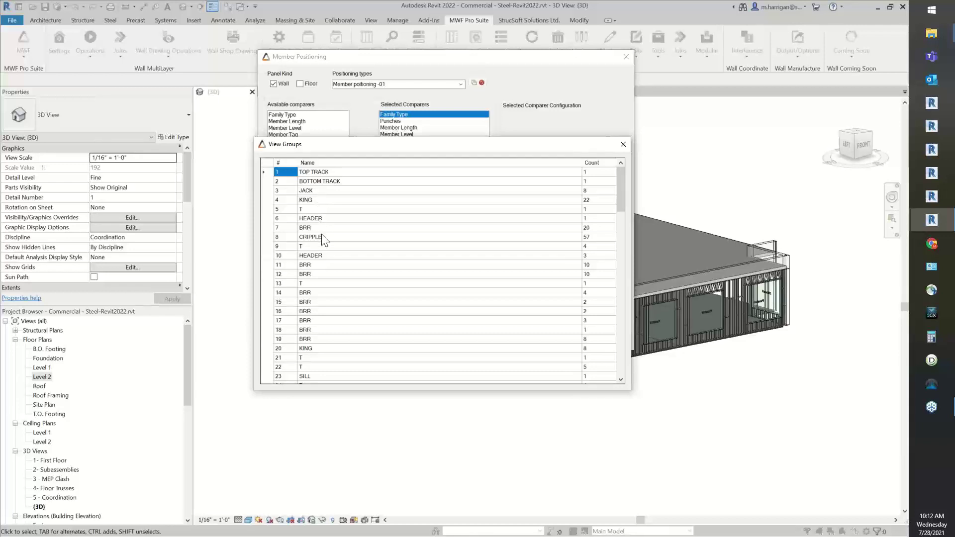
scroll(309, 298, down, 9)
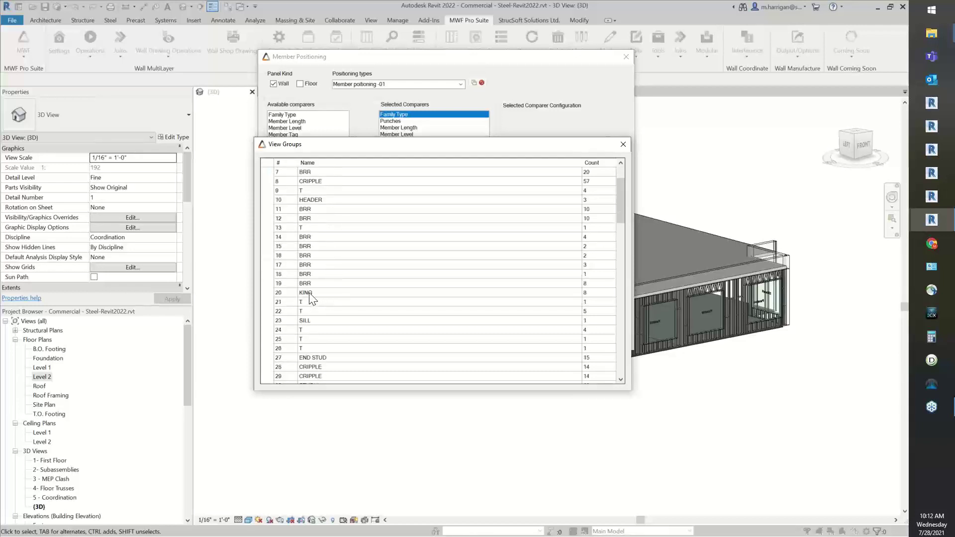
scroll(312, 290, down, 5)
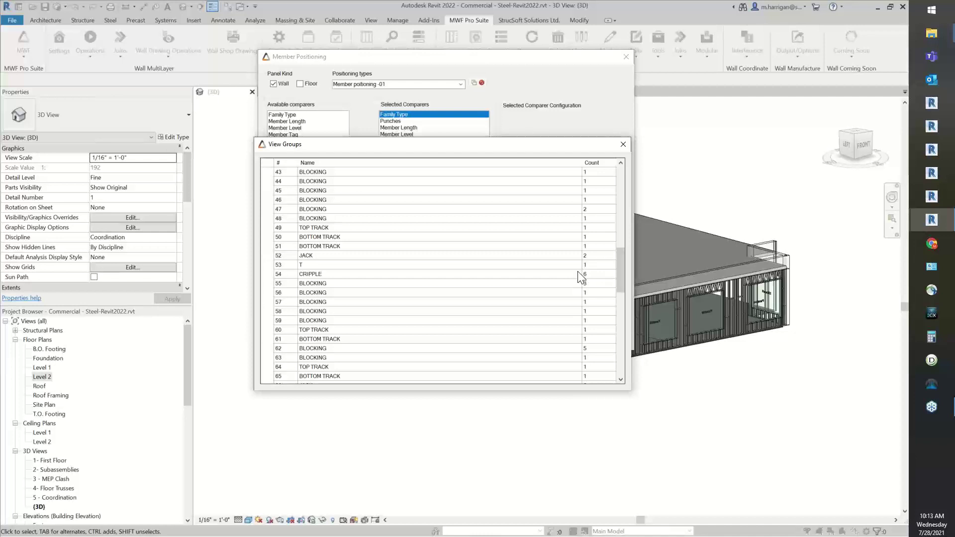
scroll(488, 240, down, 2)
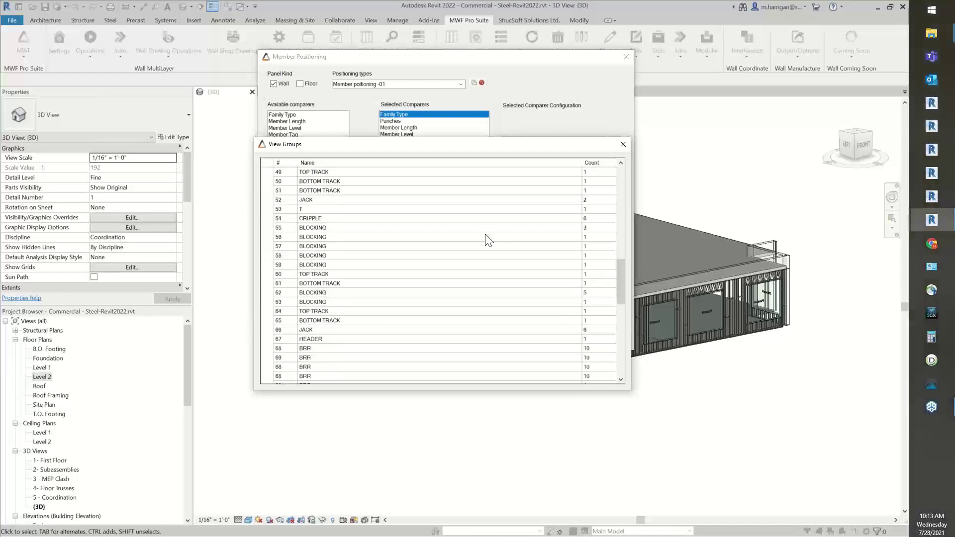
scroll(487, 239, down, 2)
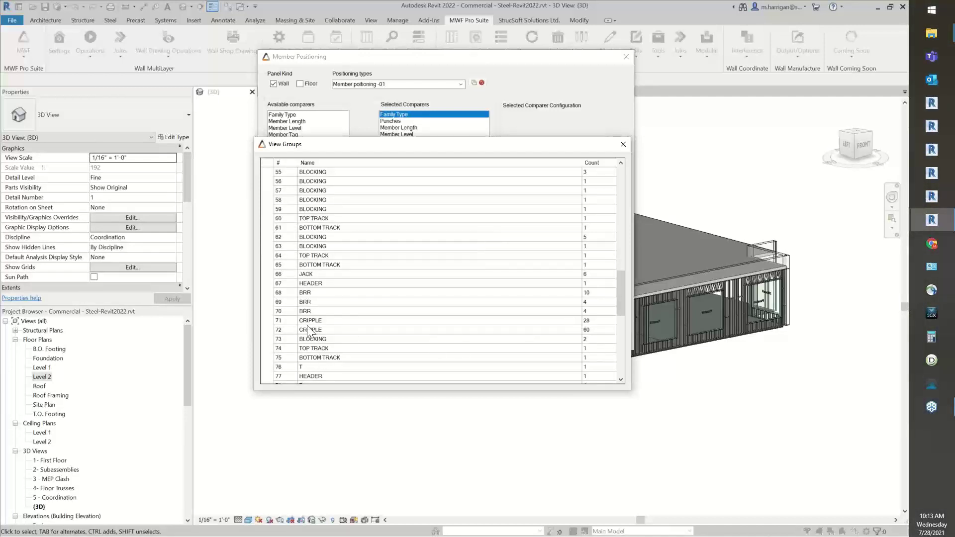
scroll(327, 333, down, 3)
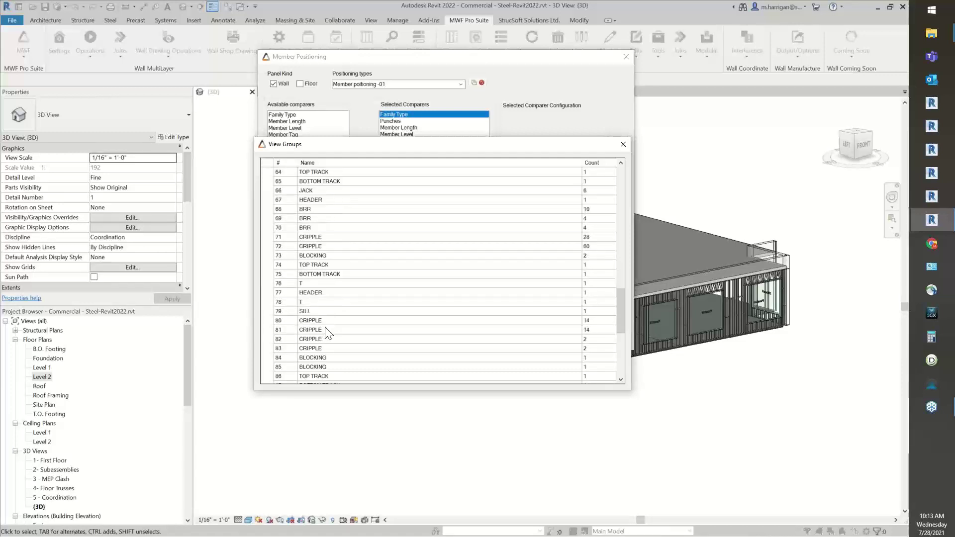
scroll(326, 333, down, 8)
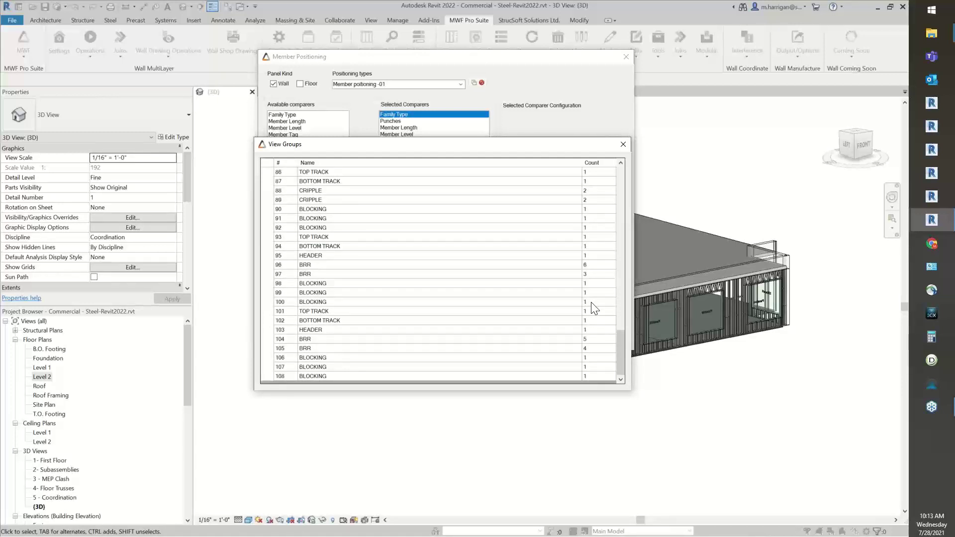
click(622, 144)
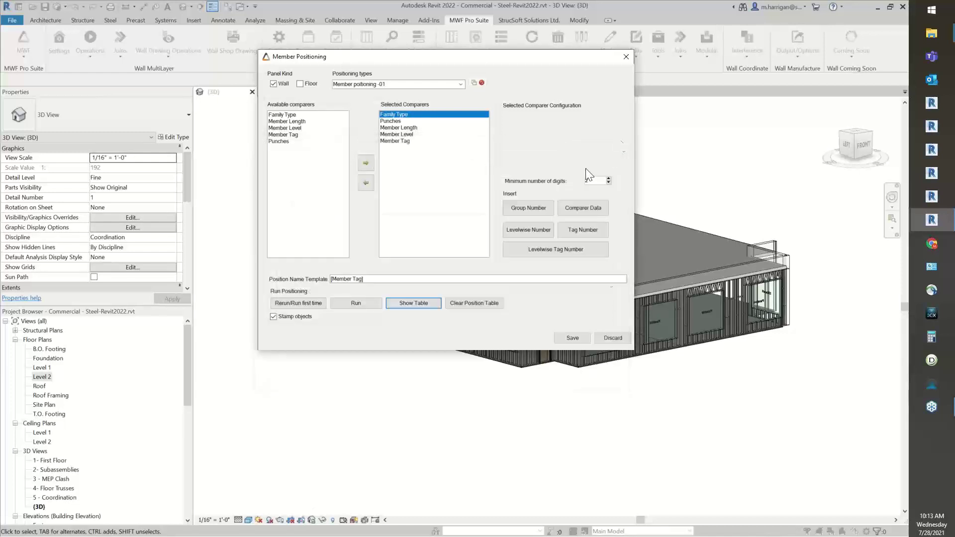
Save the member positioning settings and launch Panel Positioning from Output/Options
click(572, 338)
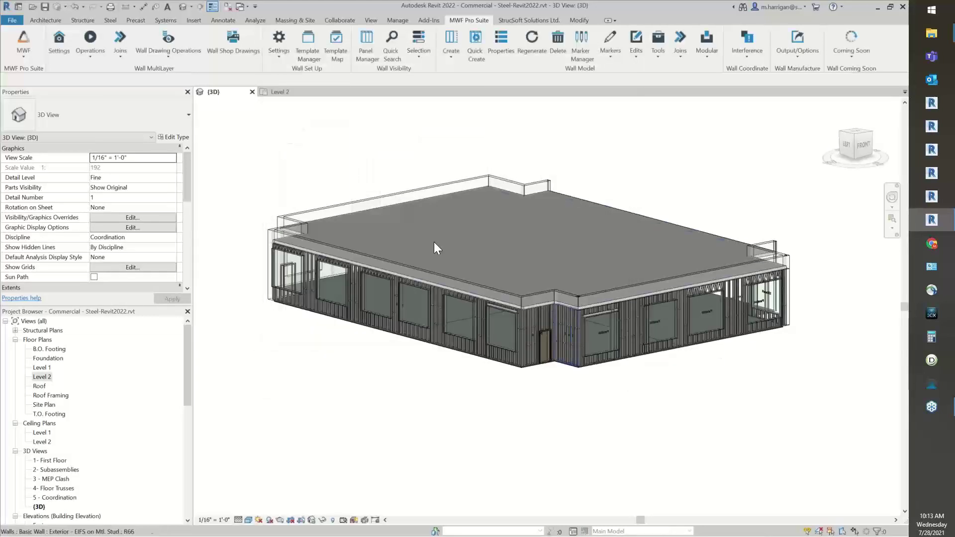
click(799, 45)
click(798, 45)
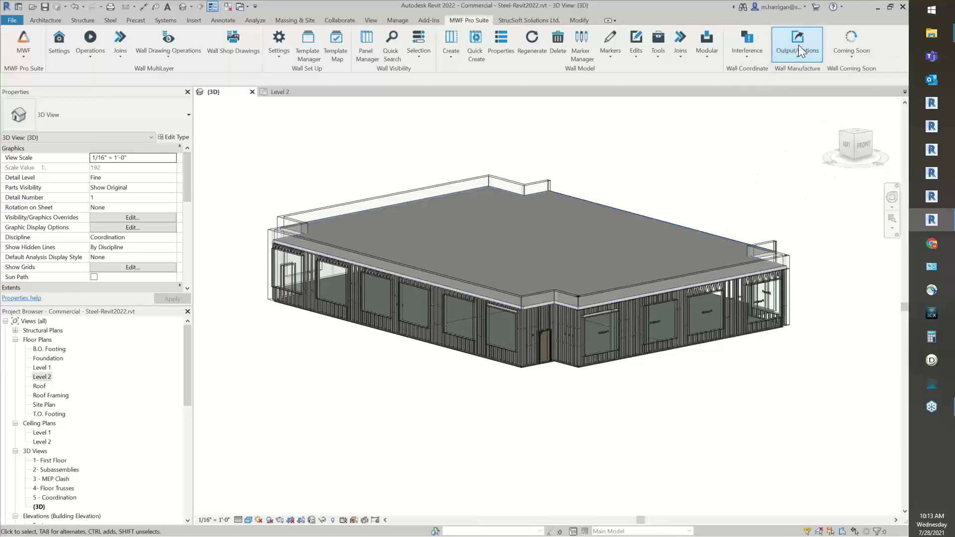
click(798, 45)
click(793, 61)
click(792, 59)
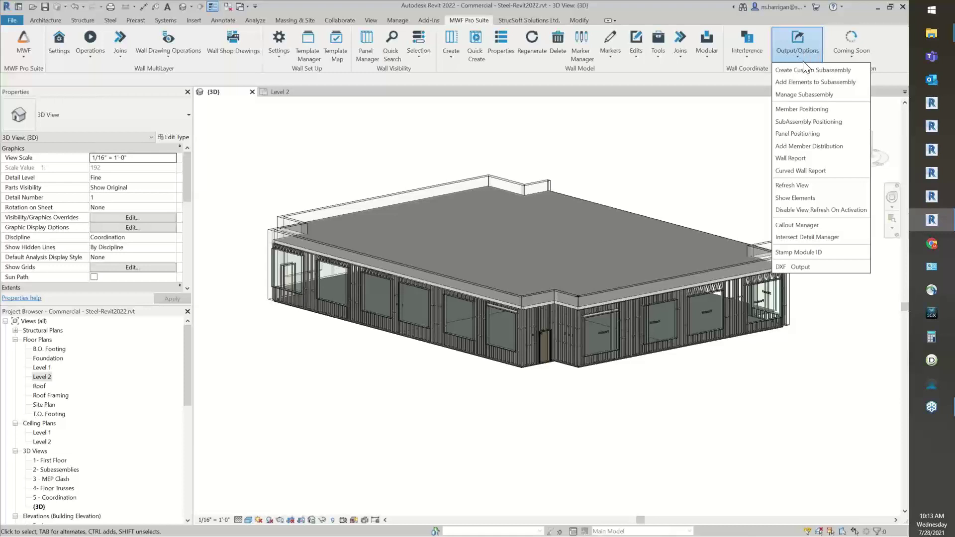
click(799, 134)
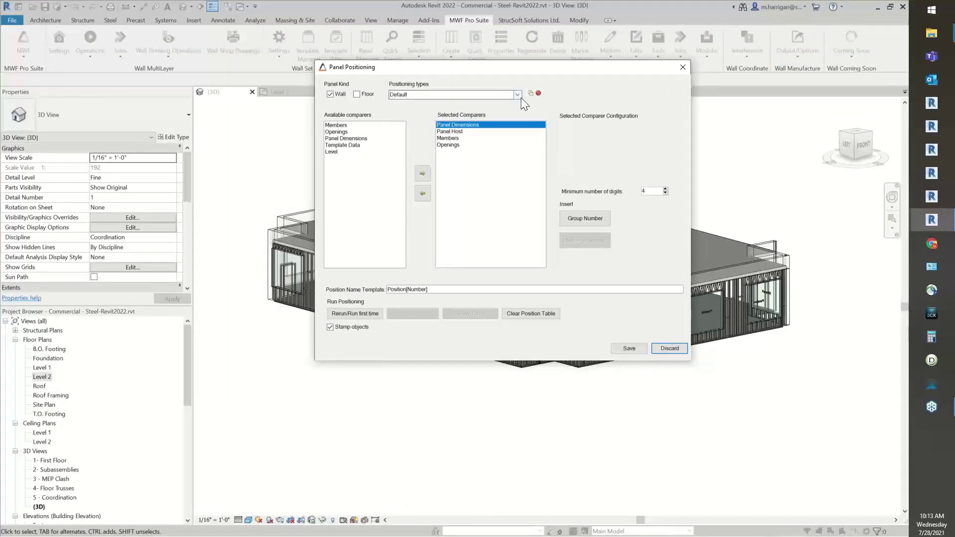
Load the Panel positioning-01 configuration and rerun panel positioning from scratch
click(519, 96)
click(422, 110)
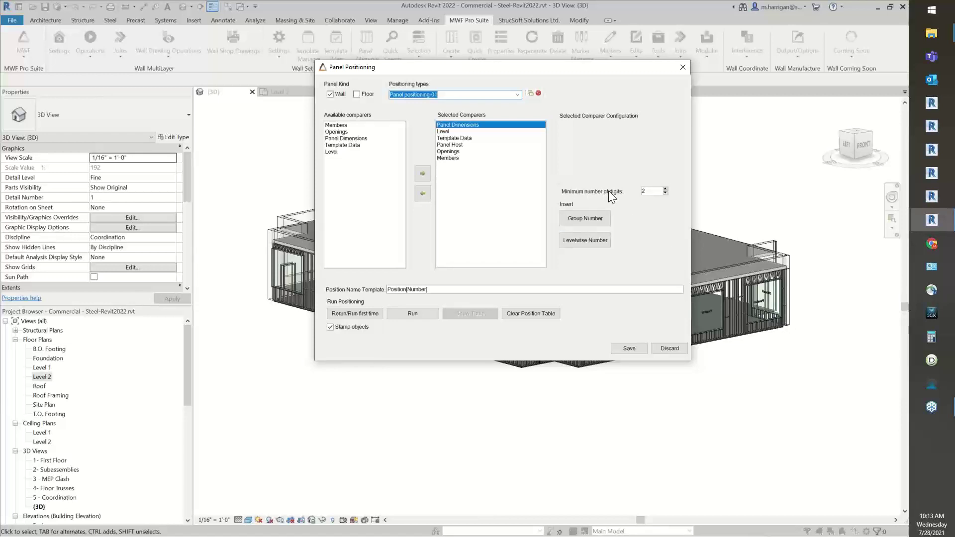
double_click(650, 190)
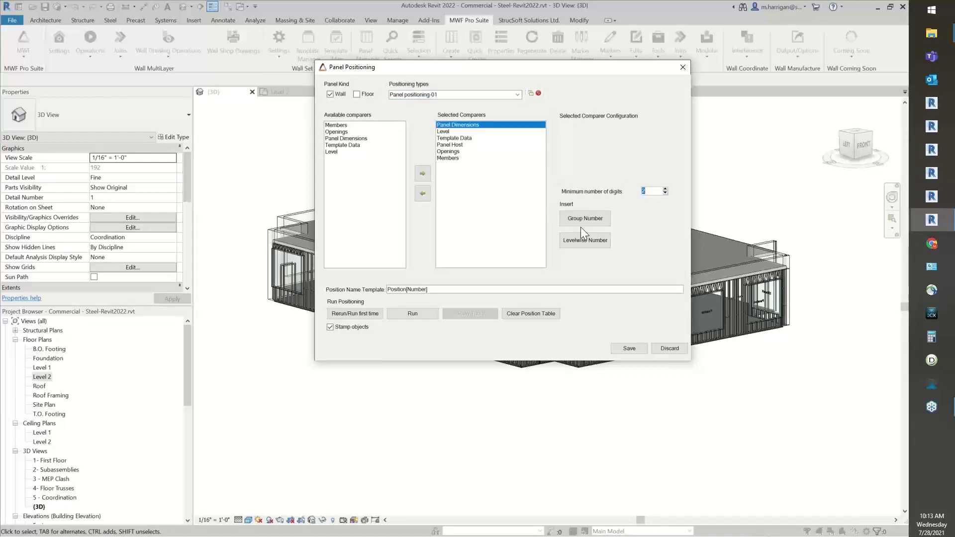
click(359, 312)
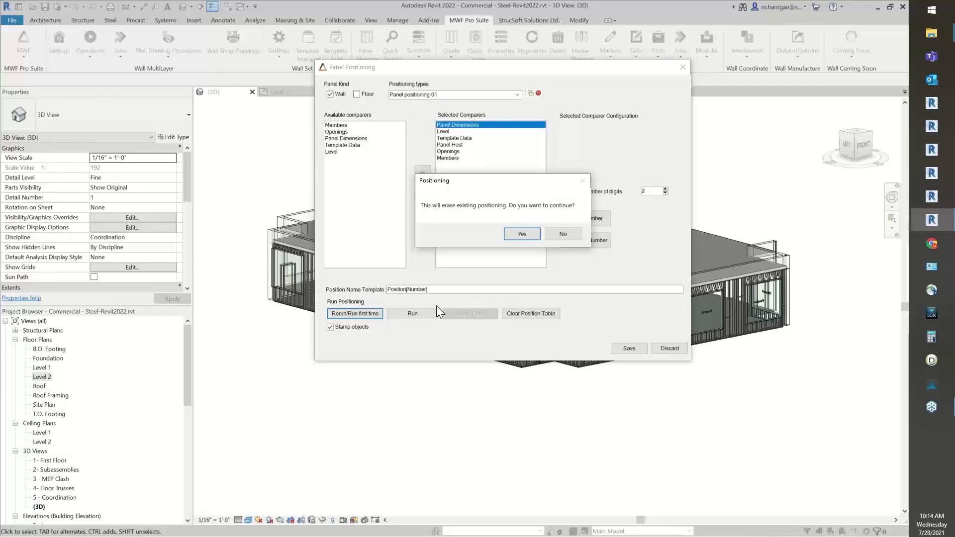
Erase the old positions, review the eight groups Position01–Position08, and save the positioning setup
click(519, 235)
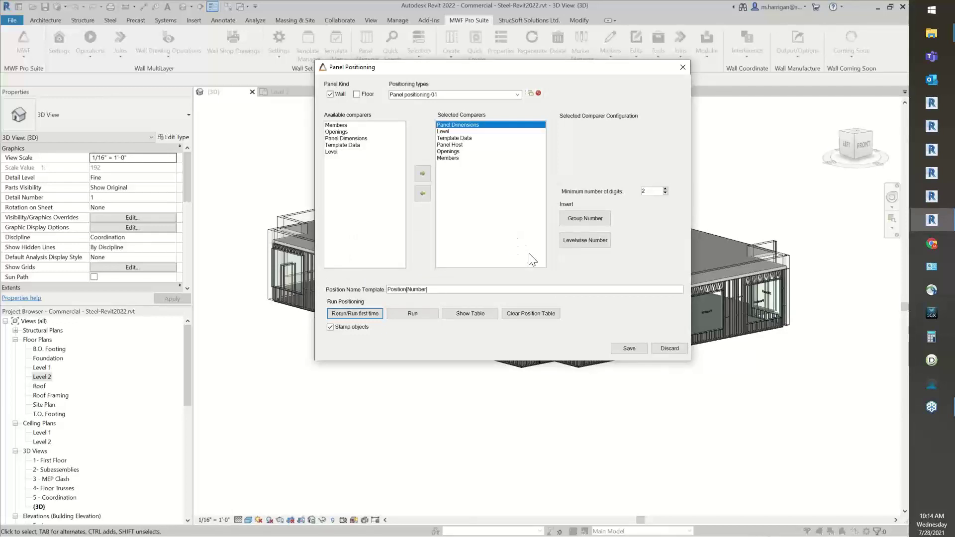
click(466, 315)
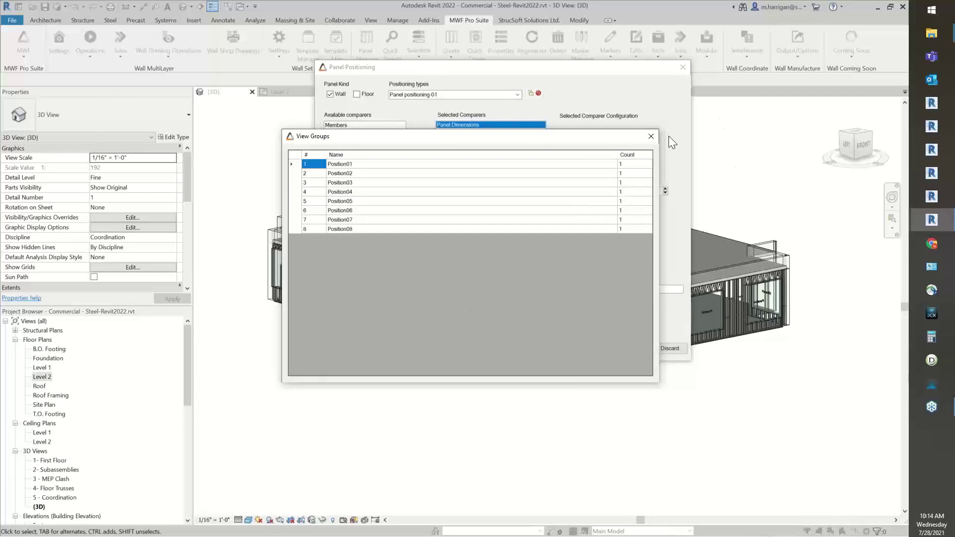
click(651, 136)
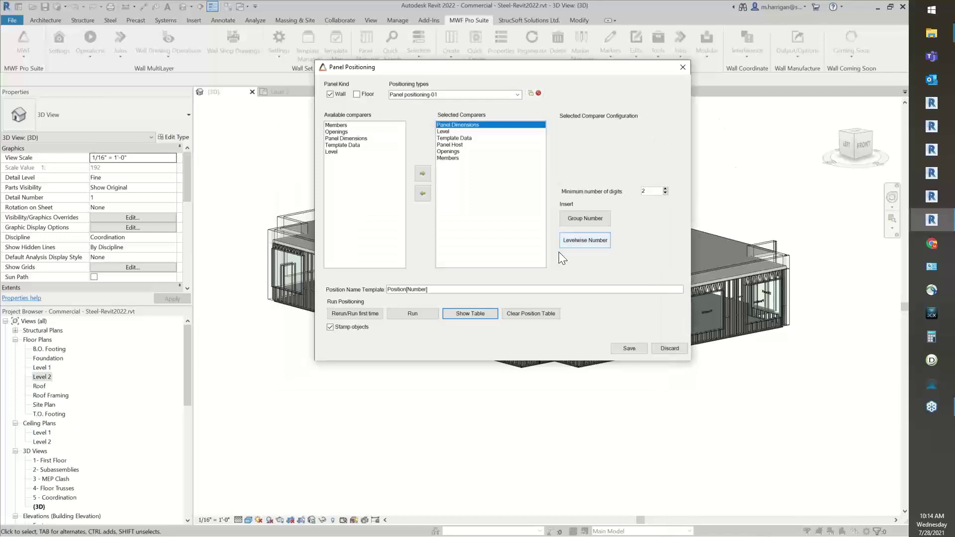
click(629, 349)
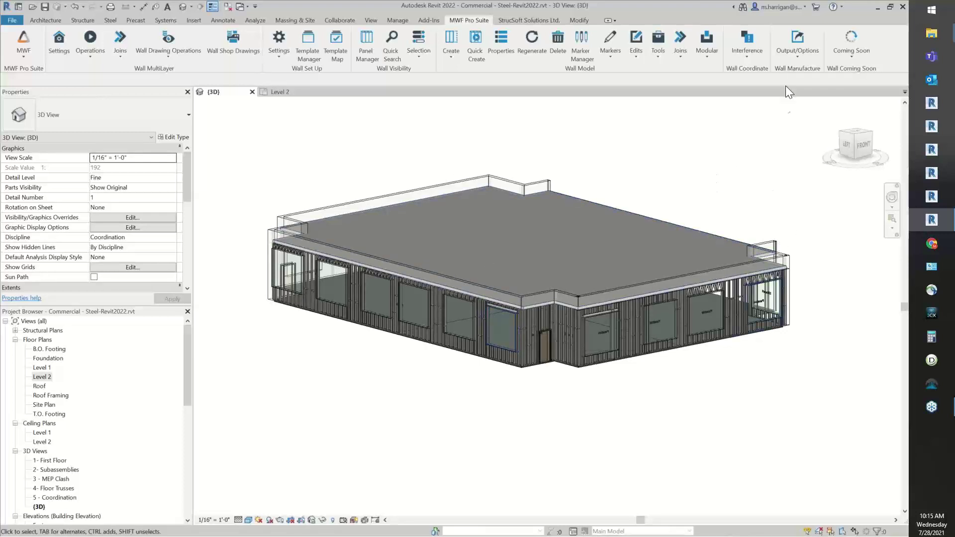
Open the MWF Pro Suite Wall Report export settings and center the dialog
click(795, 58)
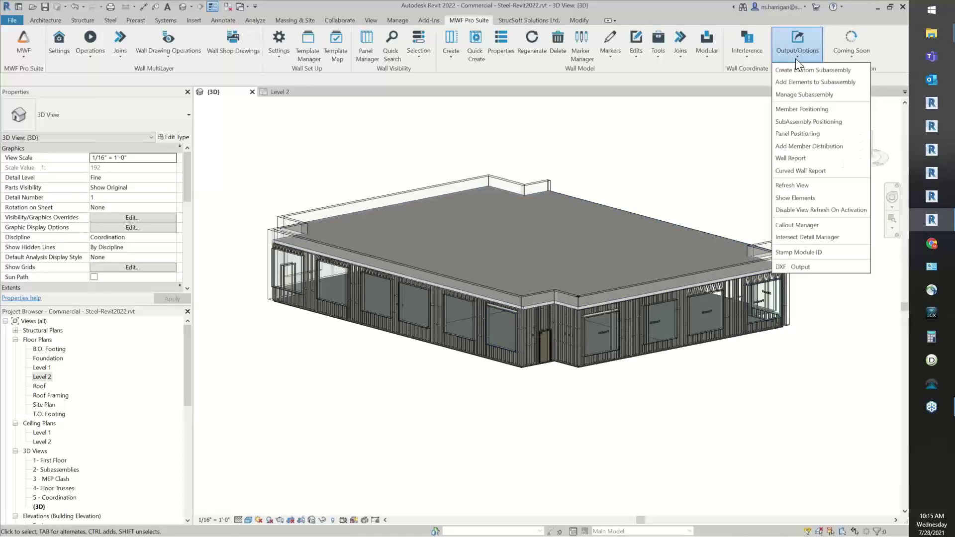
click(793, 162)
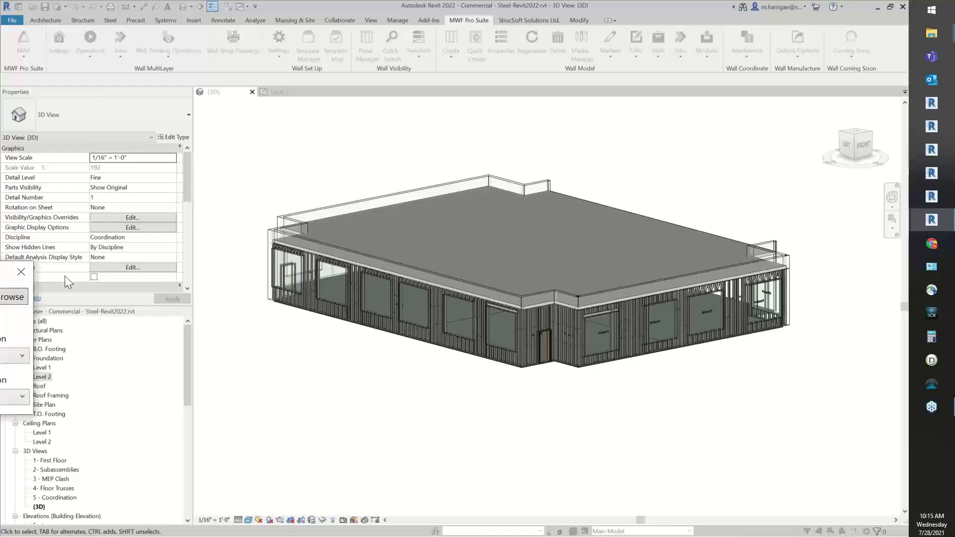
drag(71, 150, 440, 121)
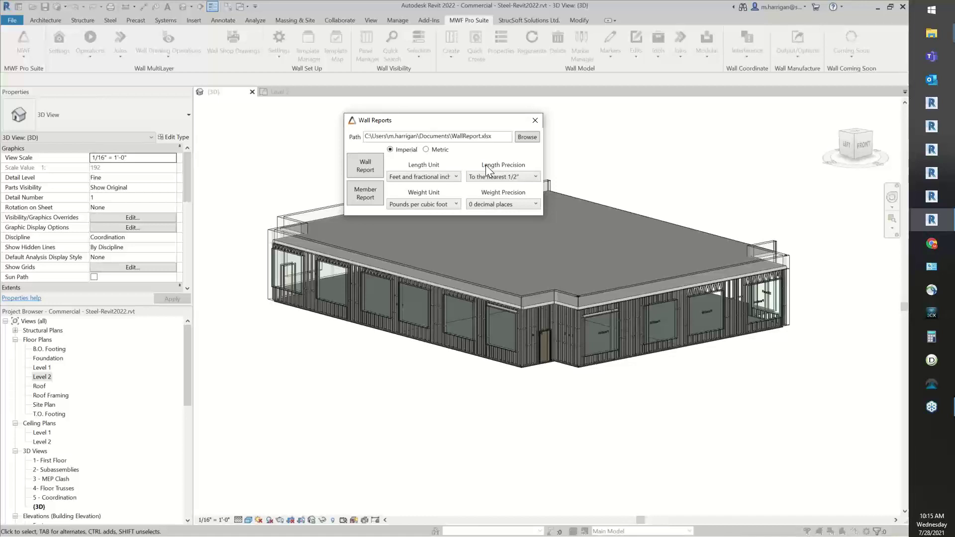
Try metric units with Meters for length, then switch the report back to Imperial
click(428, 150)
click(439, 178)
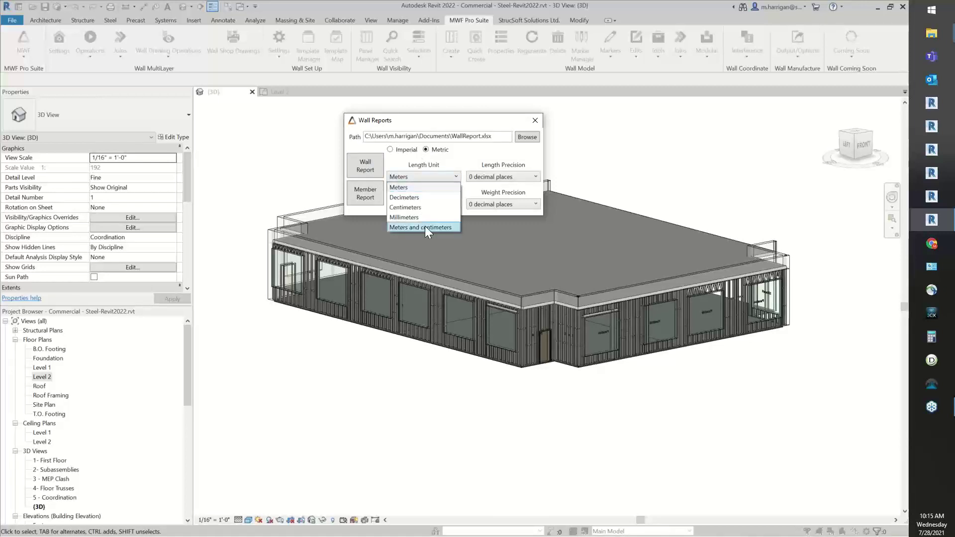
click(429, 166)
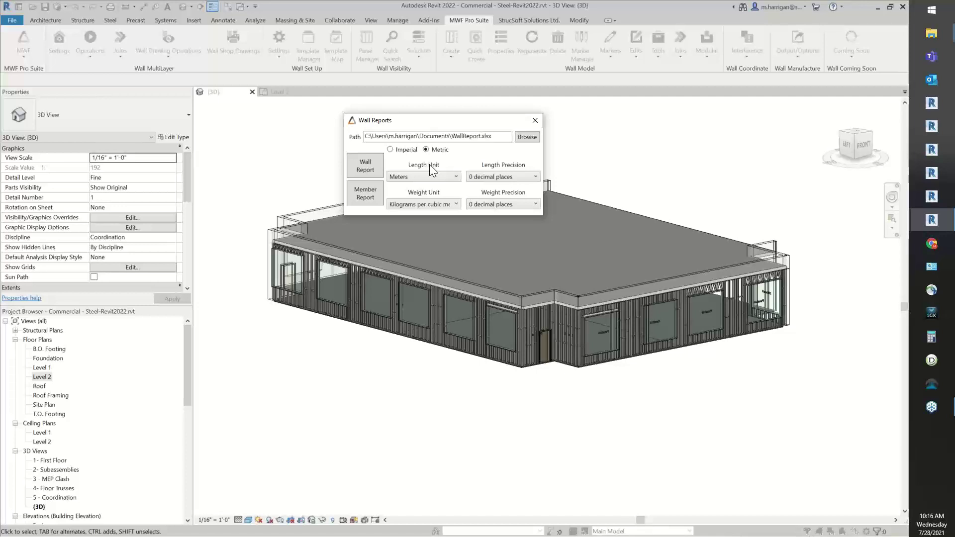
click(390, 150)
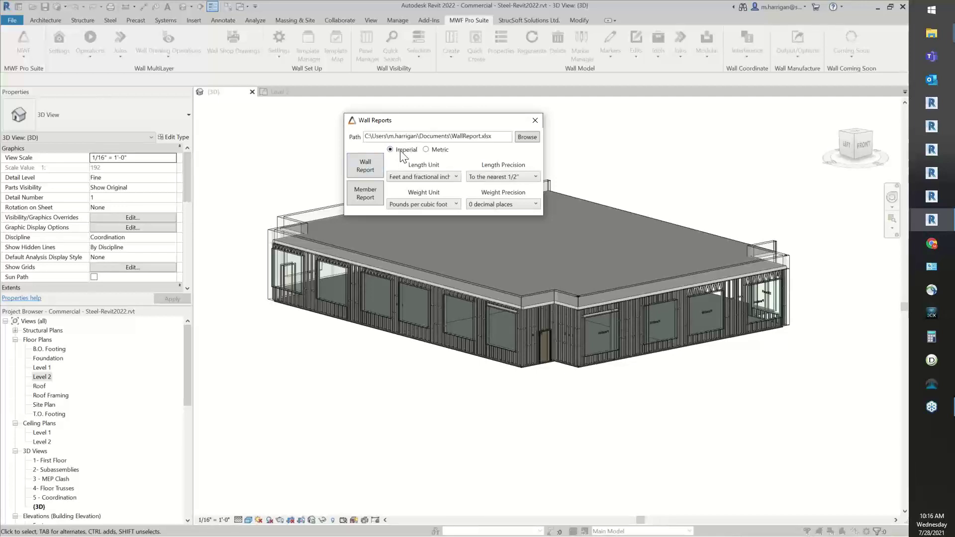
click(527, 137)
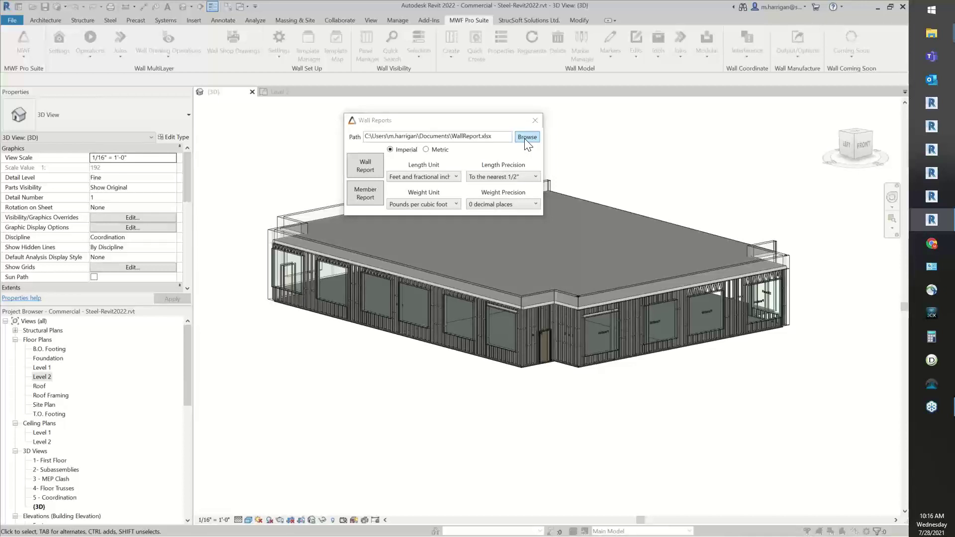
Save the wall report as WallReport.xlsx in Desktop\A-Wall Report\Wall reports, replacing the existing file
click(497, 152)
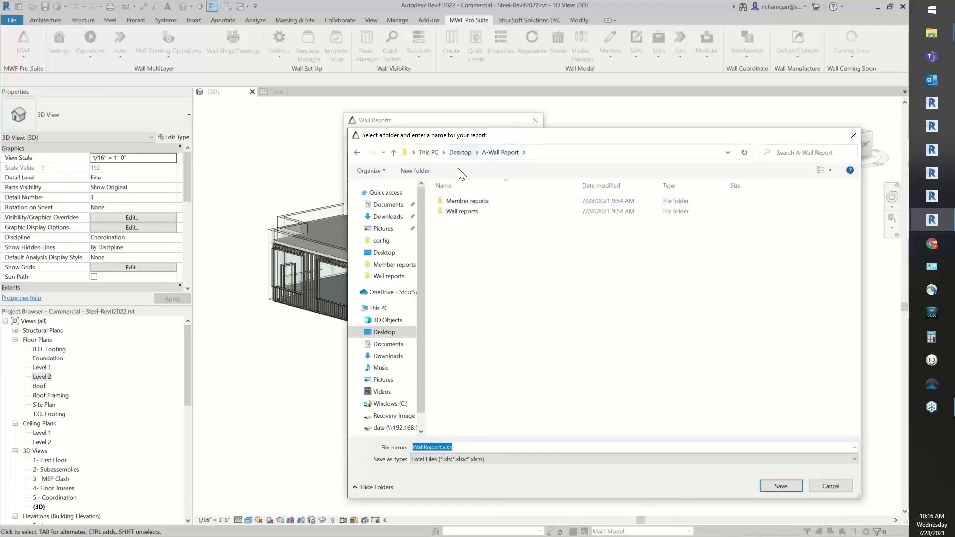
drag(466, 130, 414, 119)
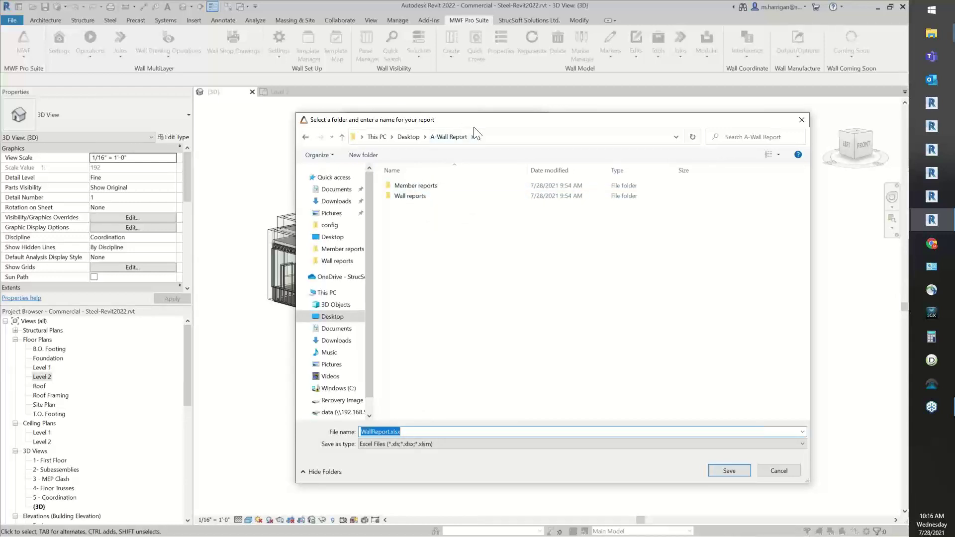
drag(458, 126, 563, 117)
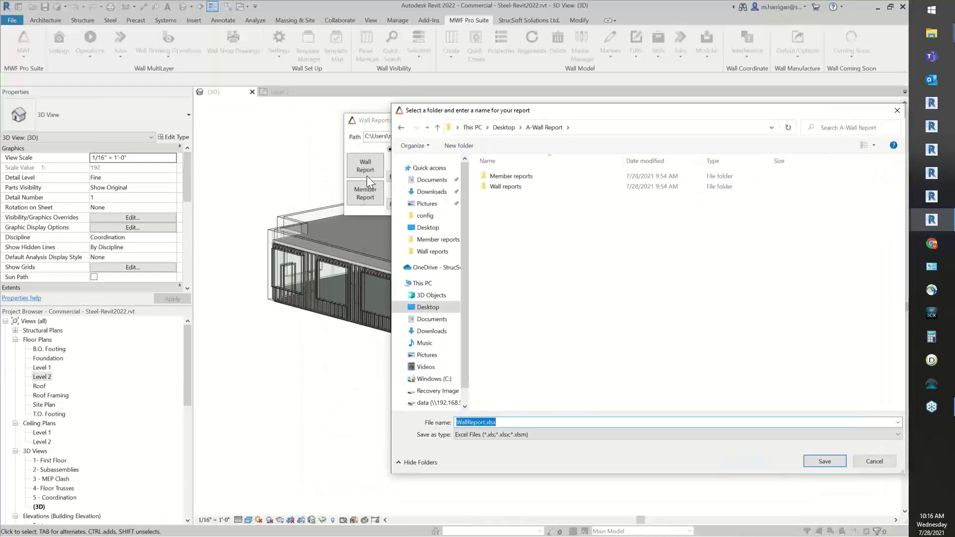
drag(455, 115, 323, 104)
click(383, 177)
double_click(383, 176)
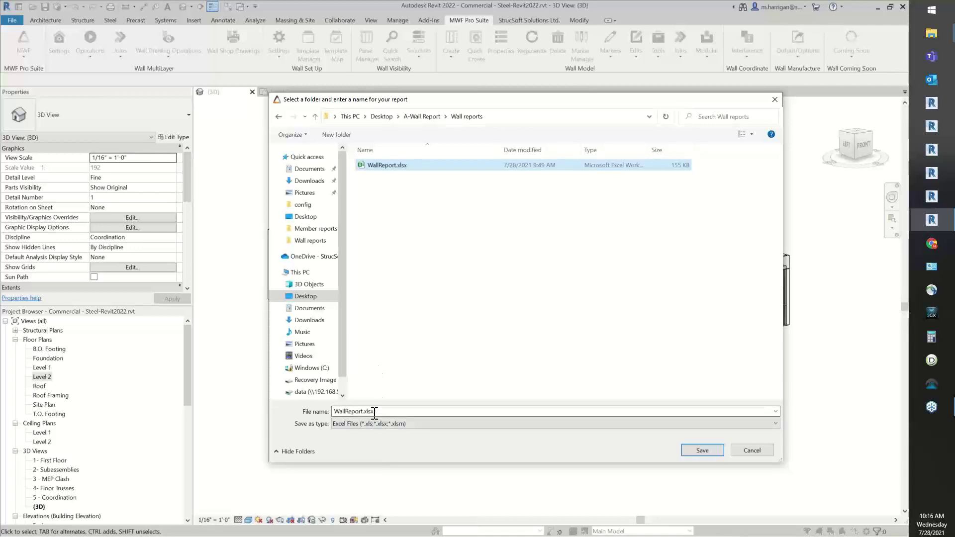
click(695, 451)
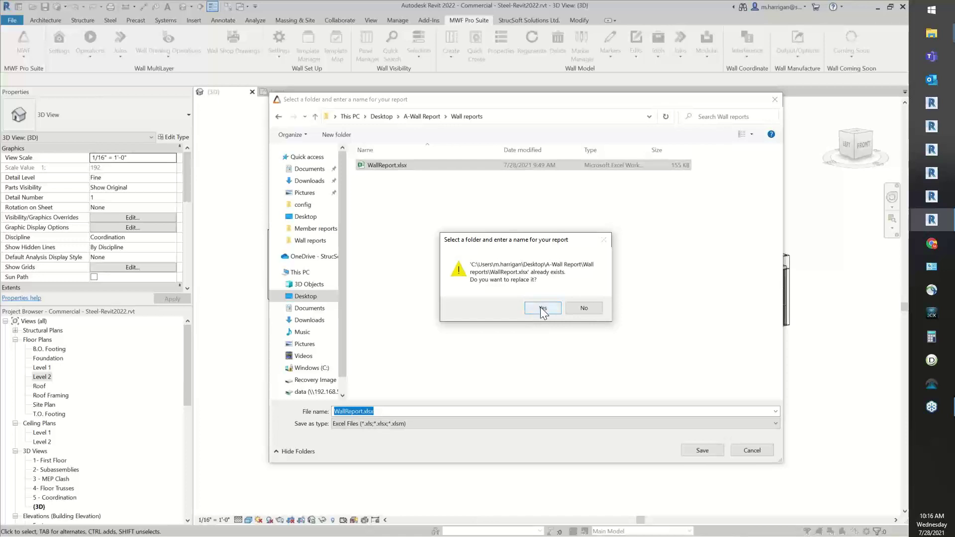
click(542, 308)
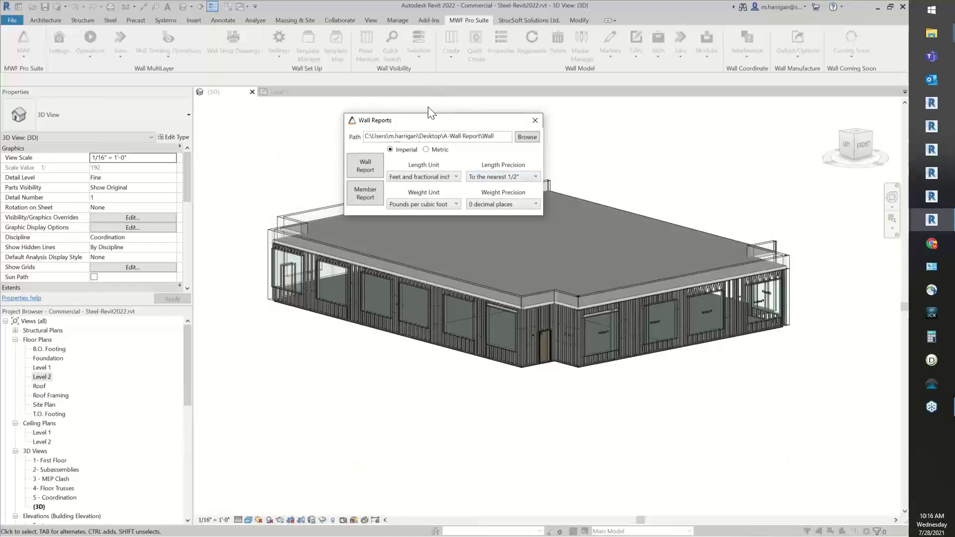
Keep feet and fractional inches, round lengths to the nearest 1/16" and weights to 2 decimals, then generate
drag(422, 126, 405, 119)
click(438, 168)
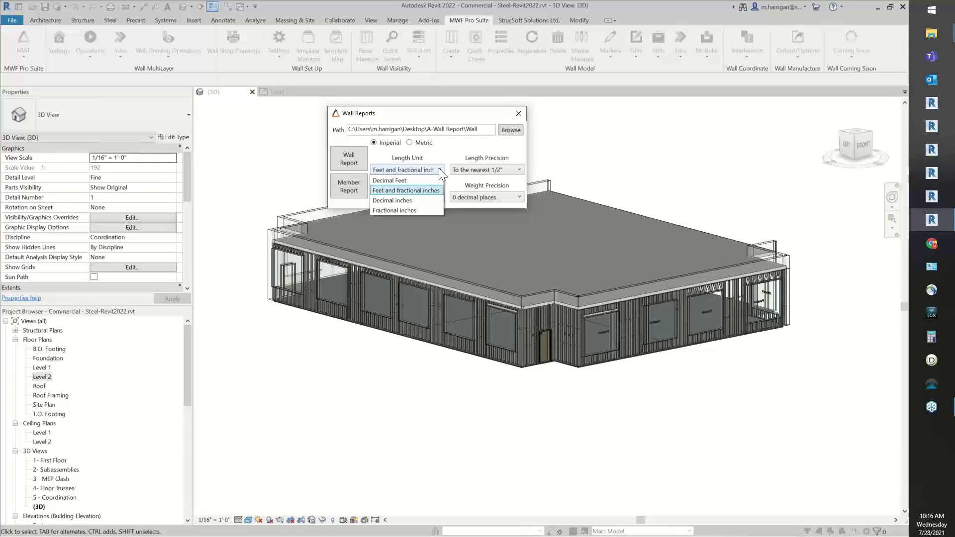
click(392, 190)
click(511, 172)
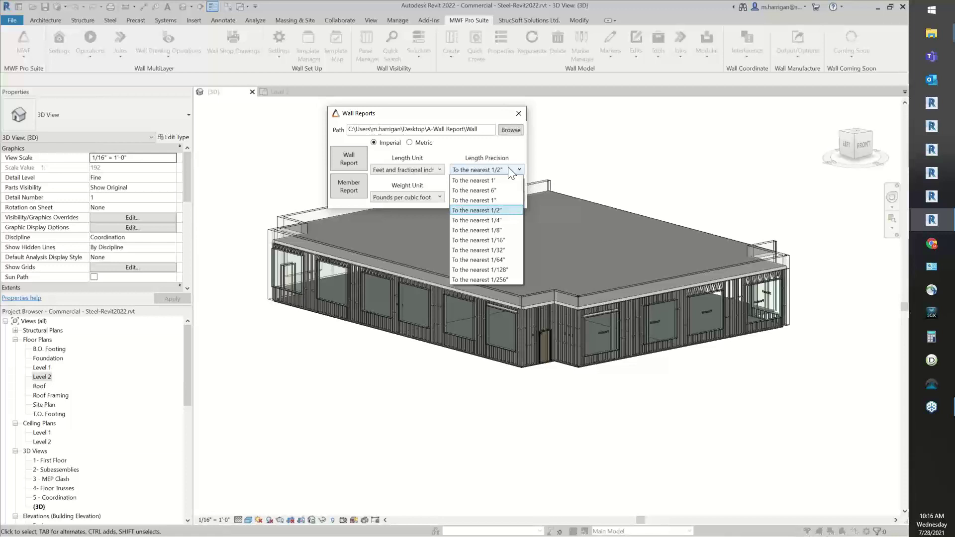
click(477, 239)
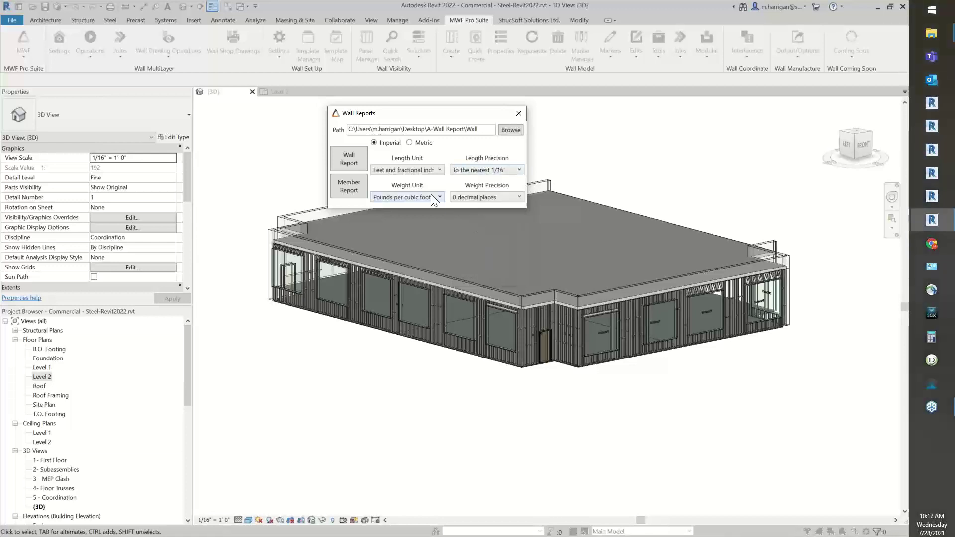
click(481, 197)
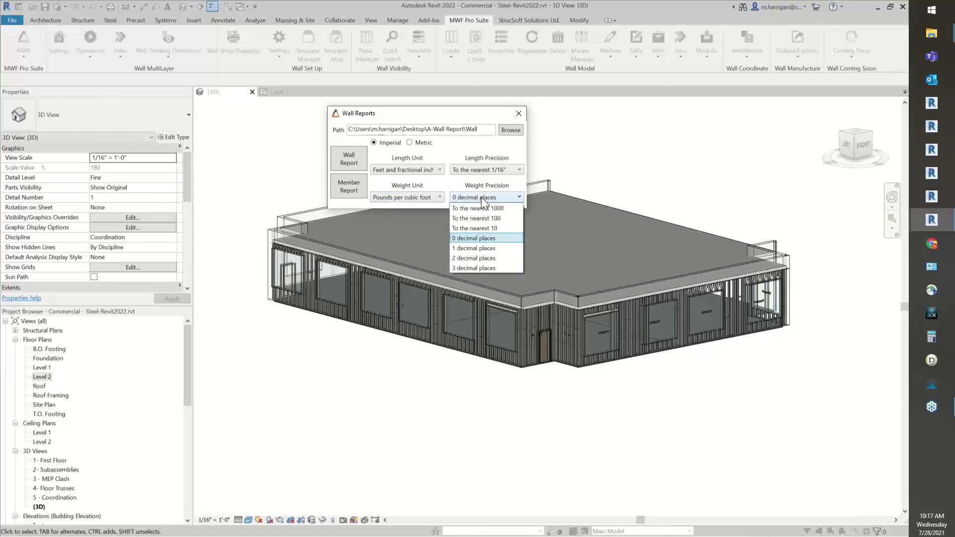
click(495, 258)
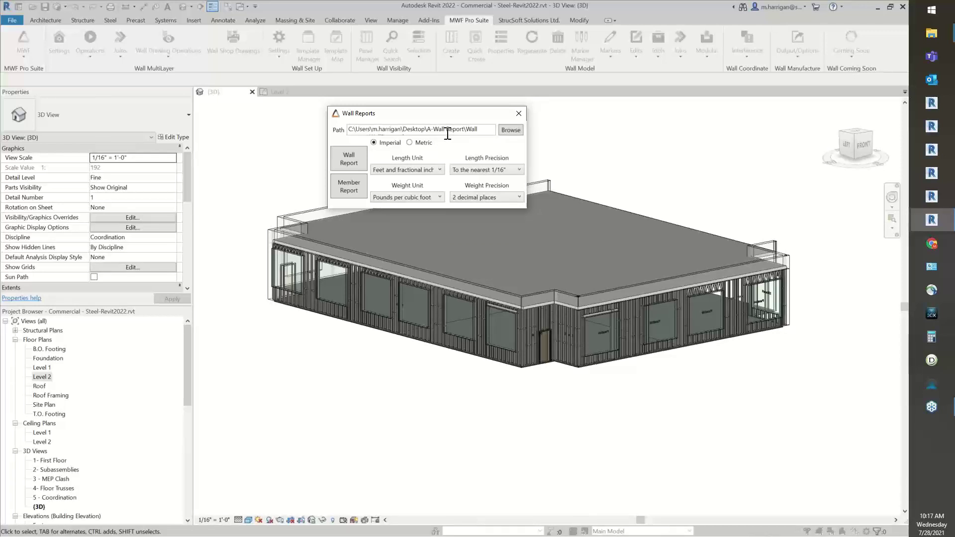
click(347, 158)
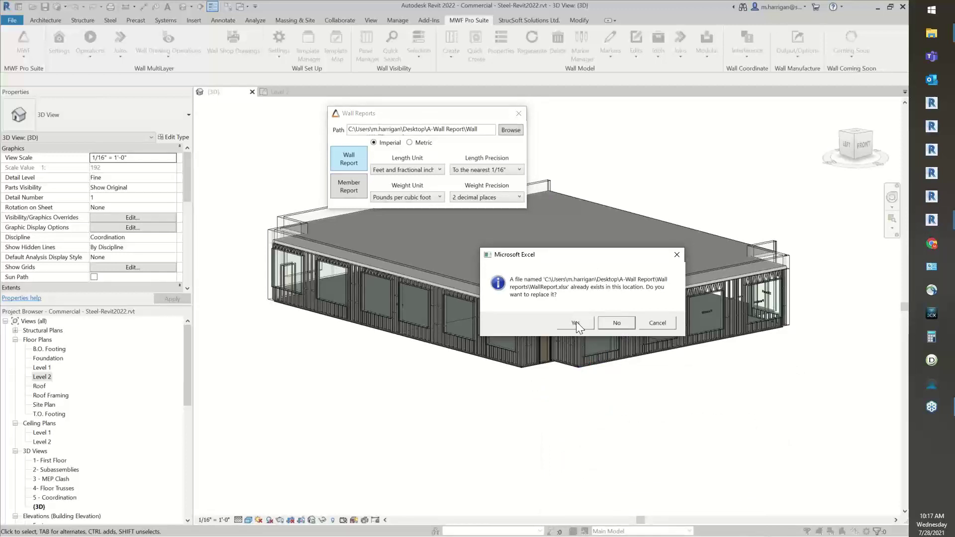
Overwrite the old WallReport.xlsx, bring Revit back, and dismiss the Done message
click(575, 322)
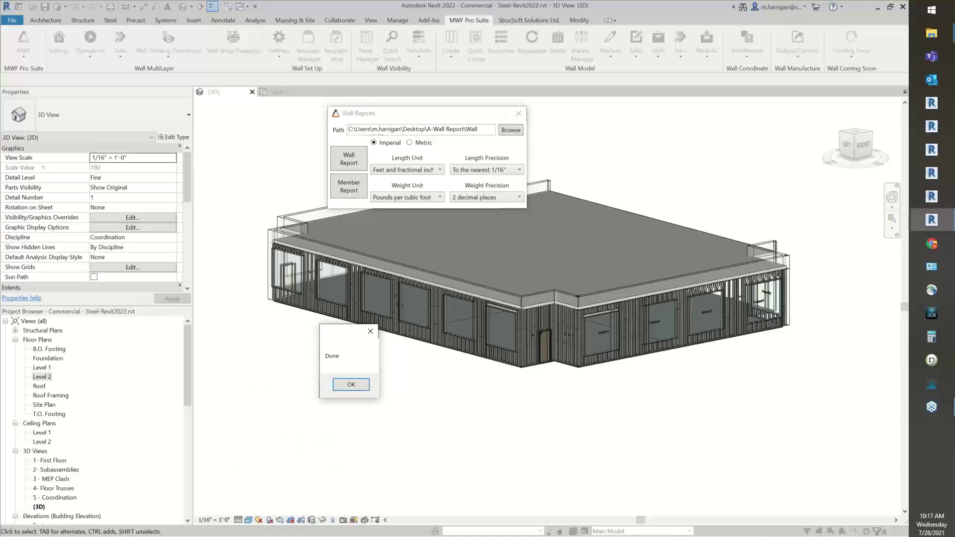
click(931, 33)
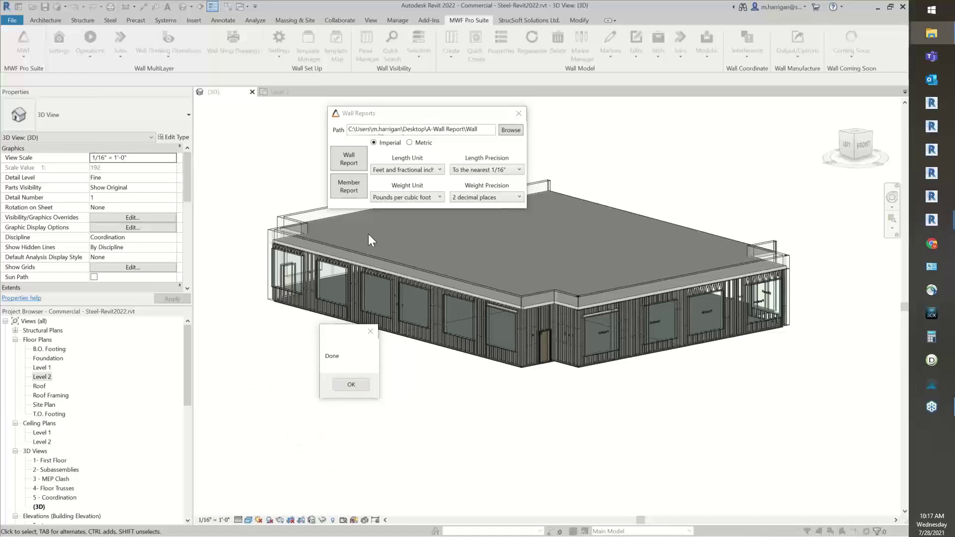
click(931, 219)
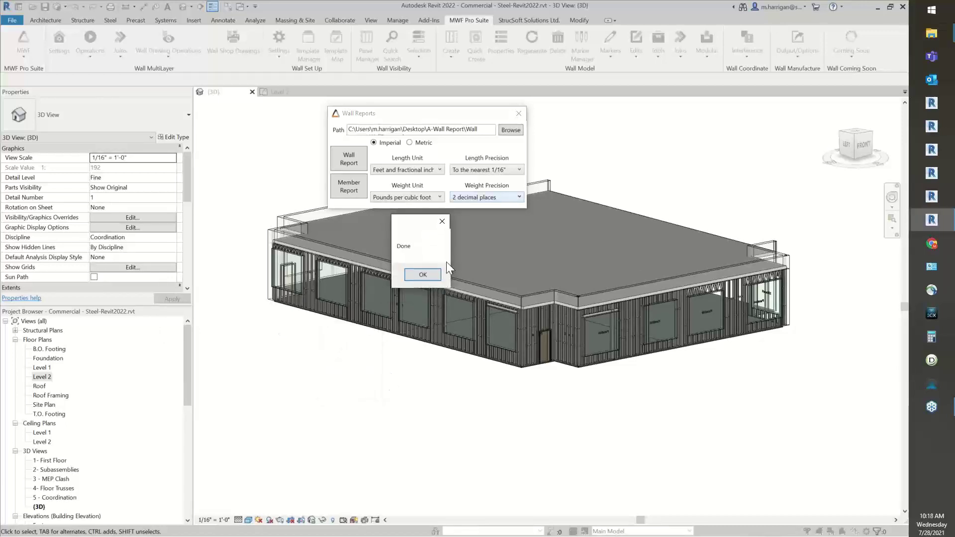
click(417, 276)
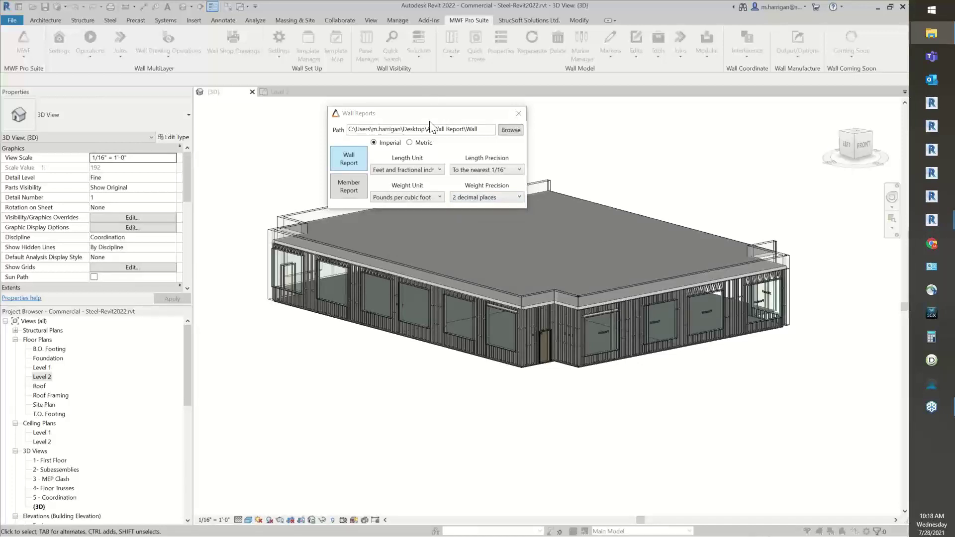
Target MemberReport.xlsx in A-Wall Report\Member reports as the output, replacing the existing file
click(512, 129)
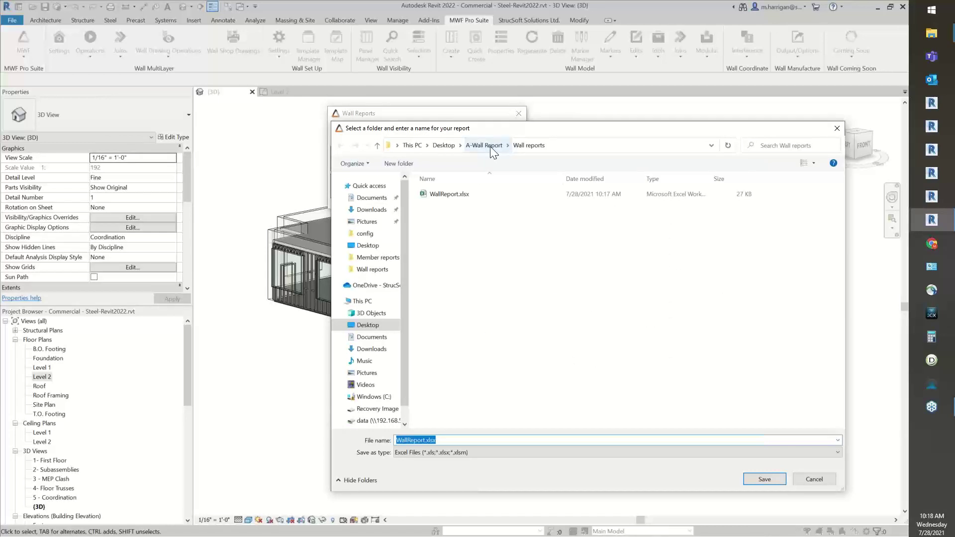
click(490, 146)
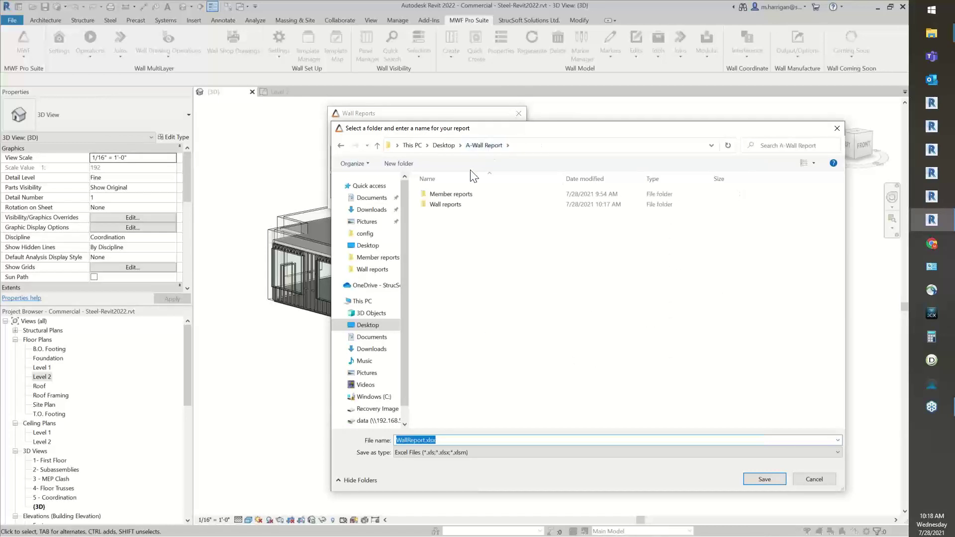
click(468, 197)
double_click(468, 196)
click(455, 195)
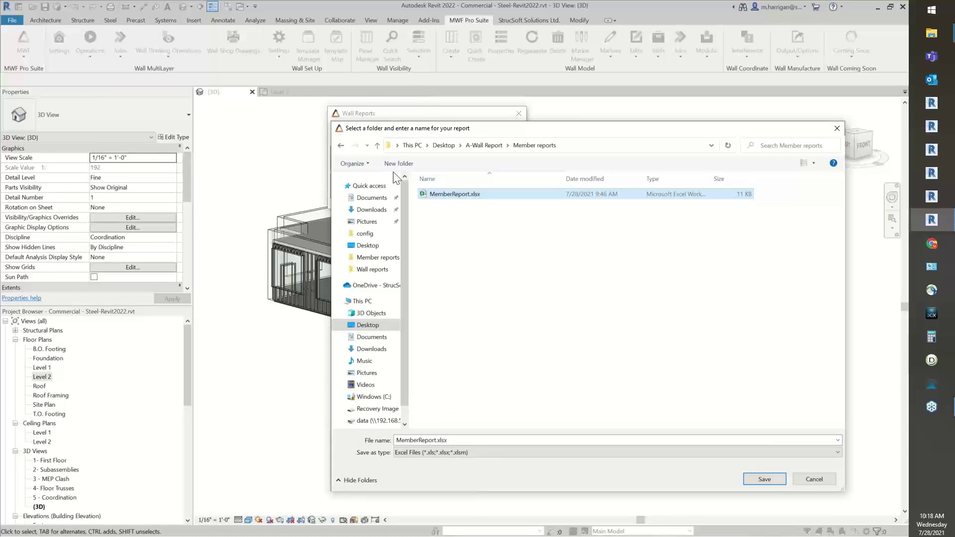
click(756, 481)
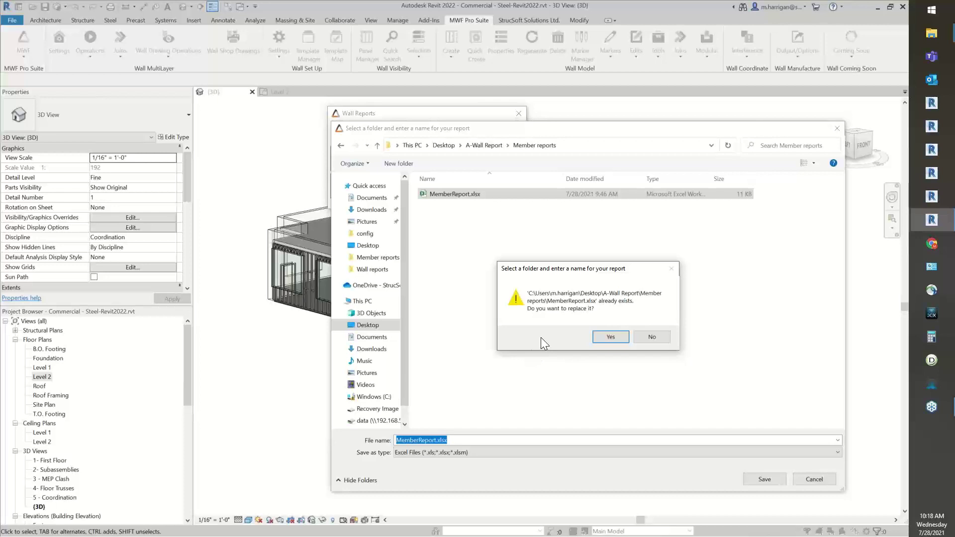
click(604, 336)
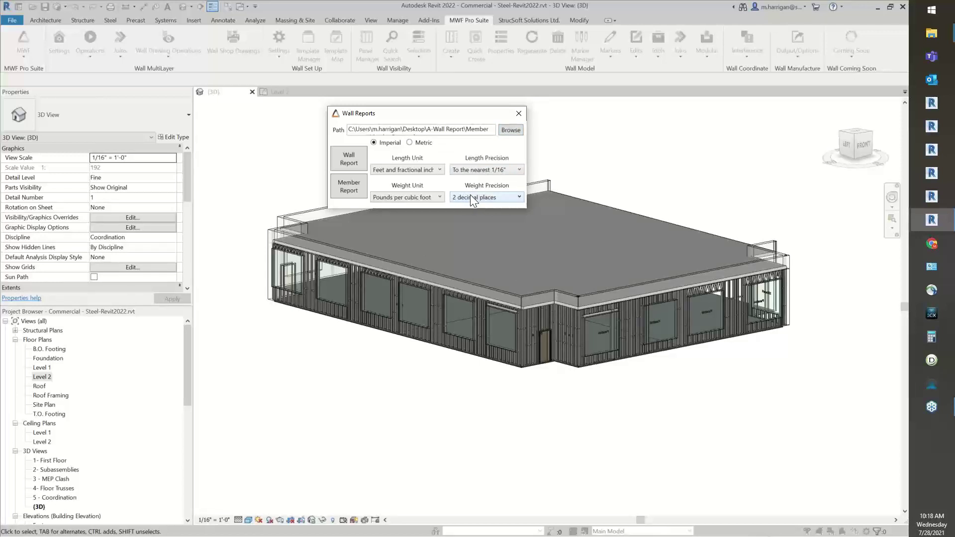
Generate the member report, overwrite MemberReport.xlsx, and dismiss the Done message
click(342, 182)
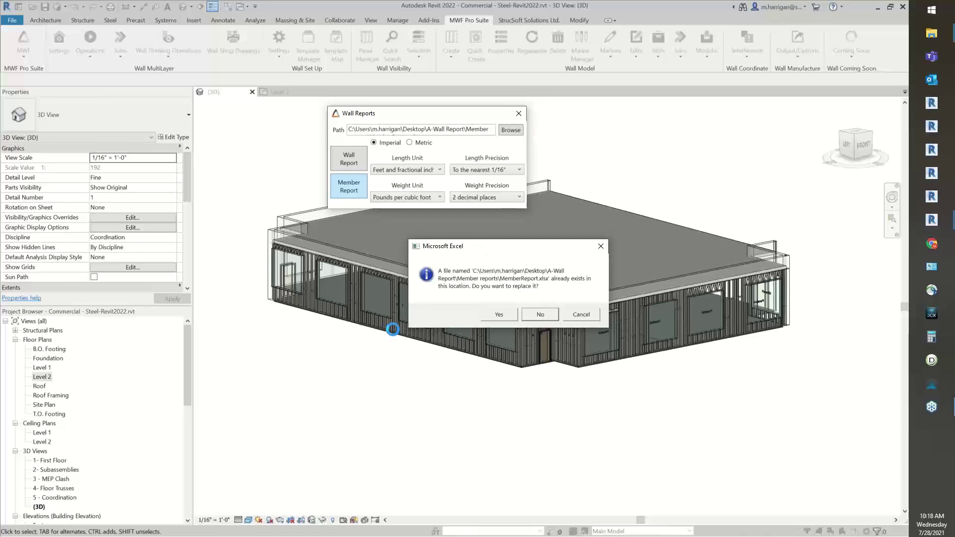
click(497, 315)
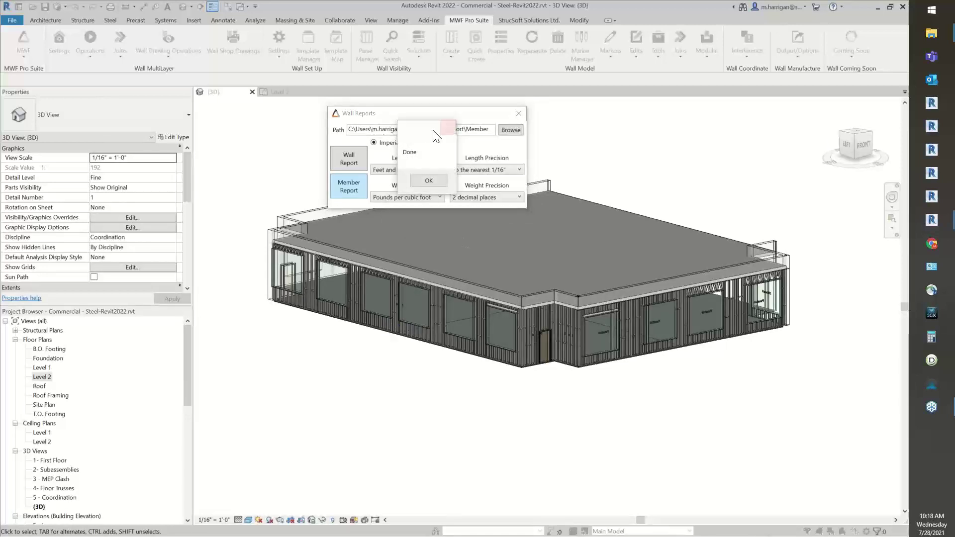
click(438, 215)
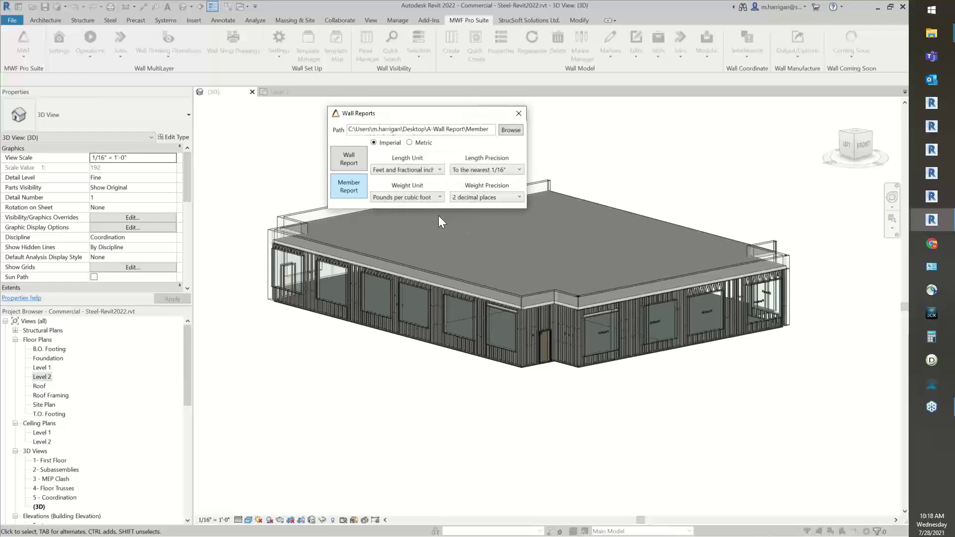
drag(525, 95, 449, 175)
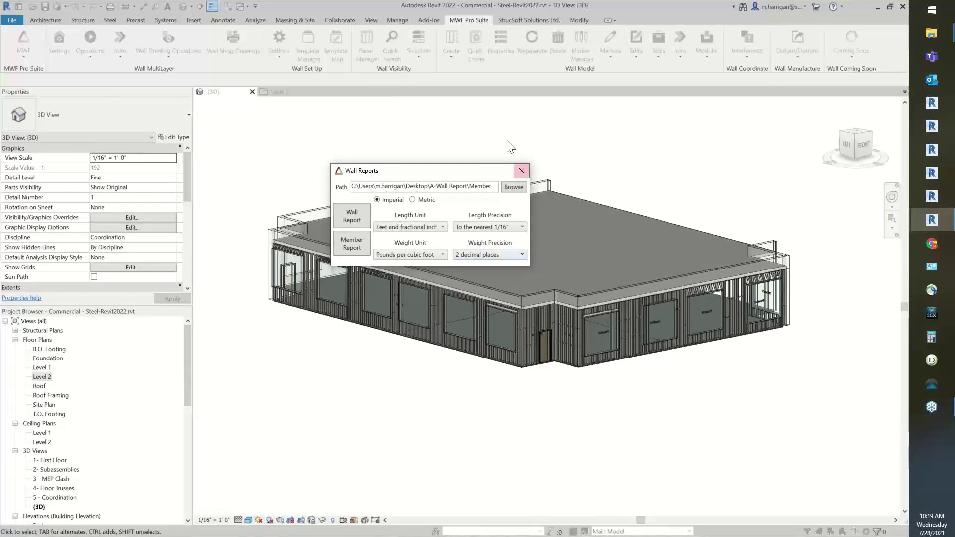
Close Wall Reports and open WallReport.xlsx from the Wall reports folder in Excel
click(520, 172)
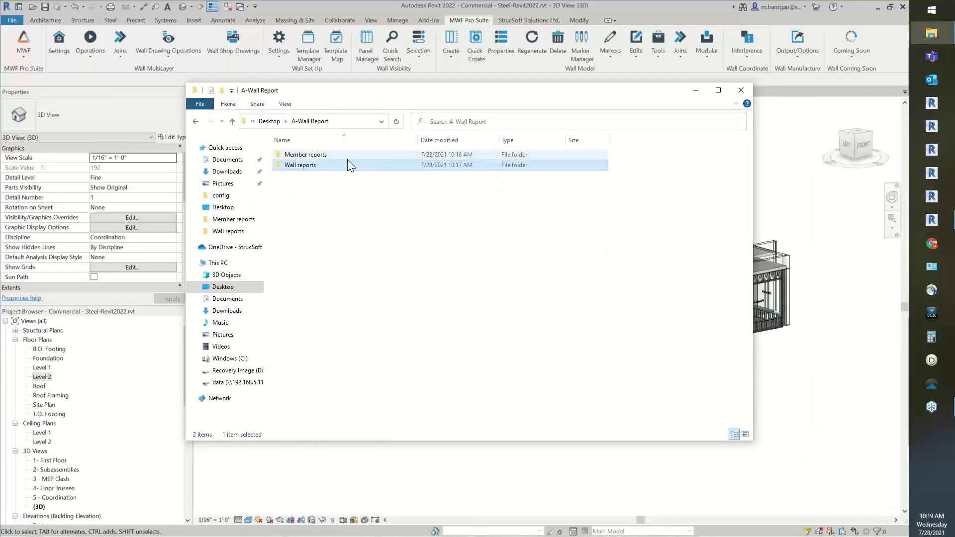
double_click(312, 170)
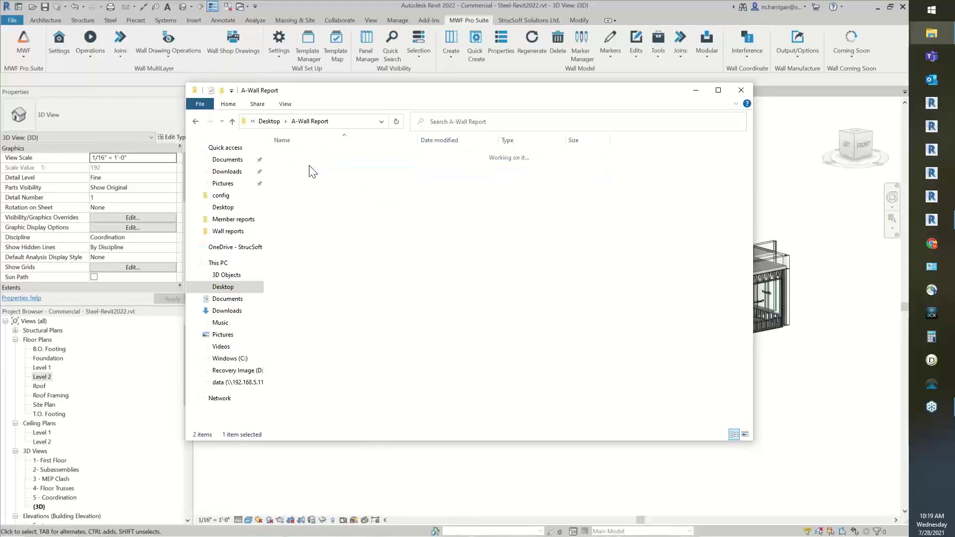
click(318, 158)
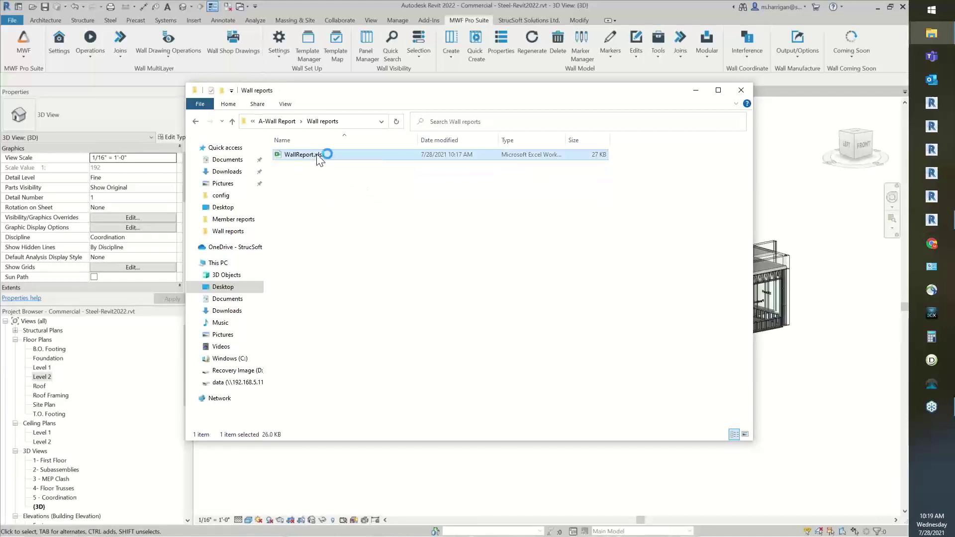
double_click(319, 159)
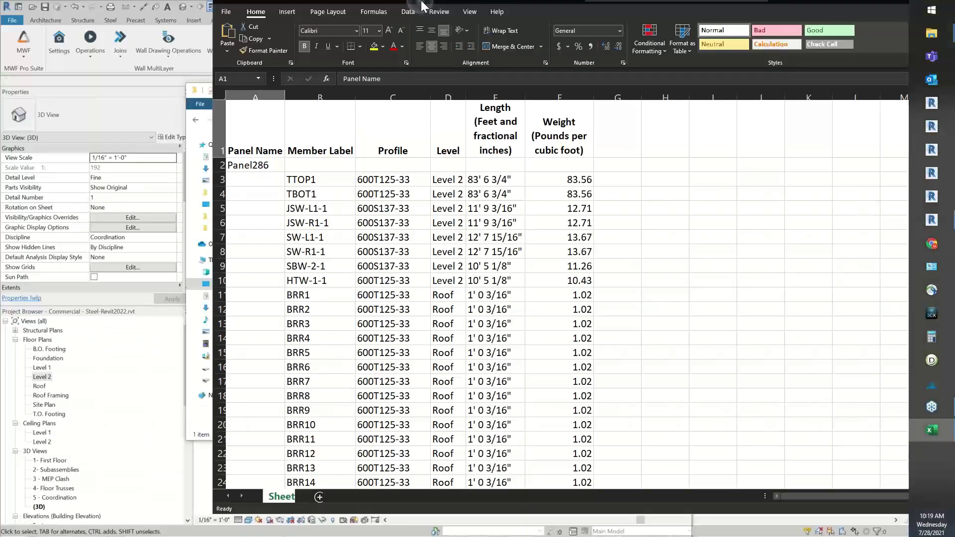
Maximize Excel, autofit all columns, and widen columns E and F for the Length and Weight headings
double_click(413, 5)
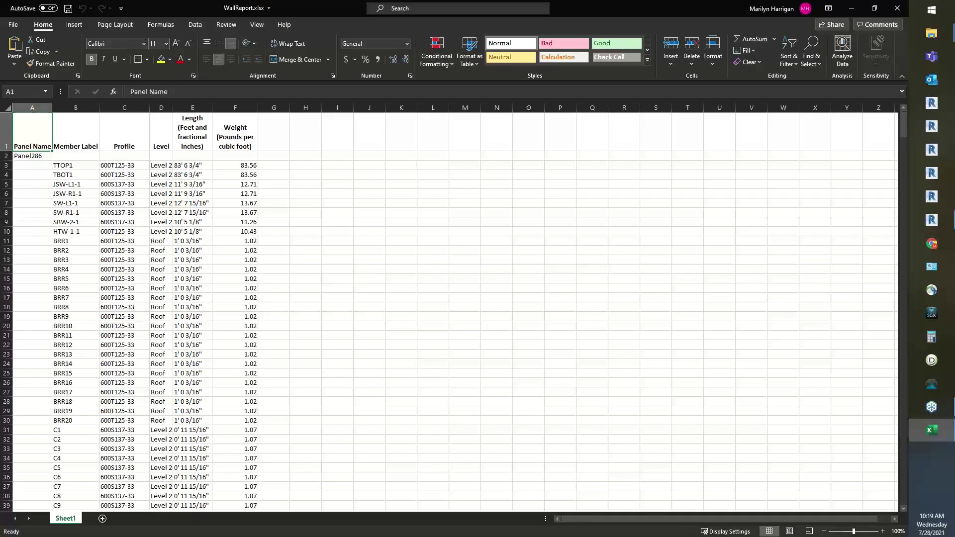
click(8, 106)
double_click(54, 108)
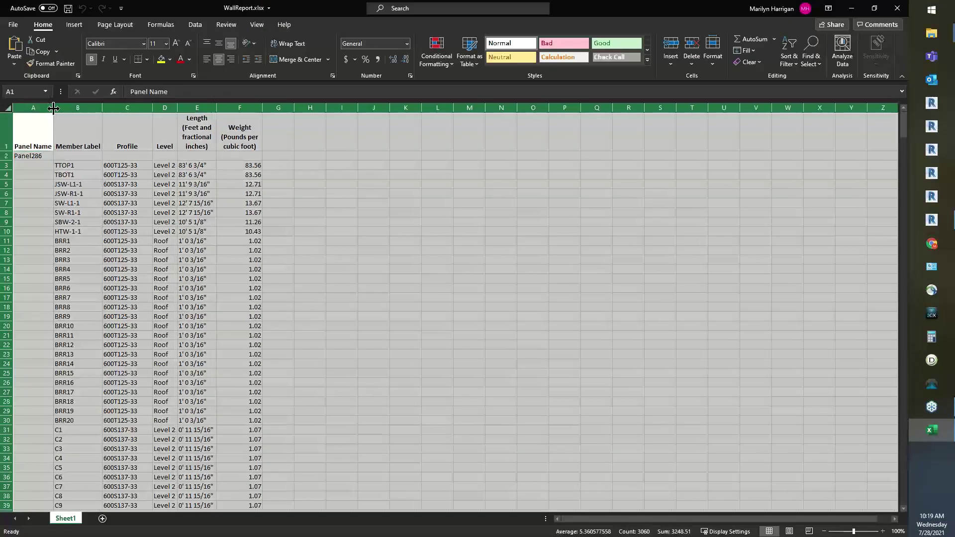
click(405, 213)
drag(217, 108, 319, 108)
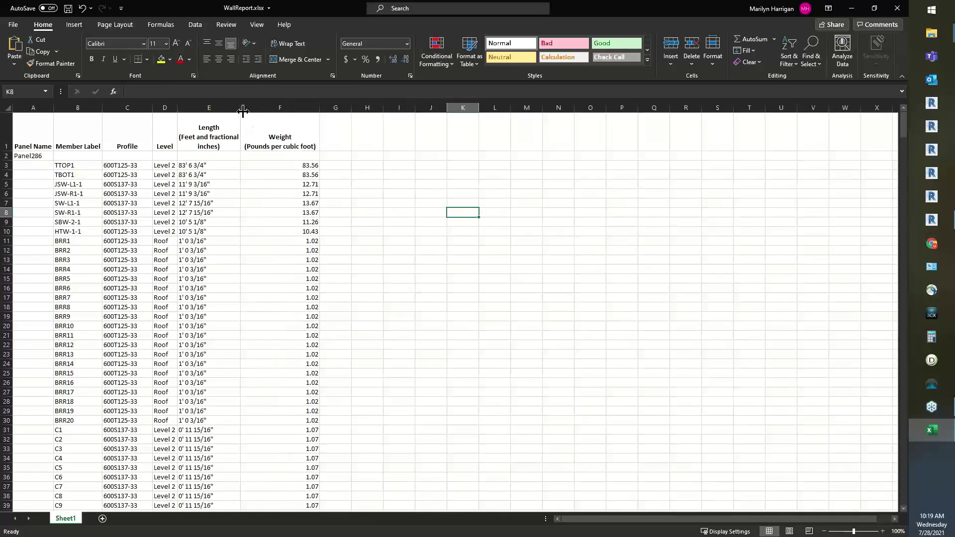
drag(241, 107, 278, 109)
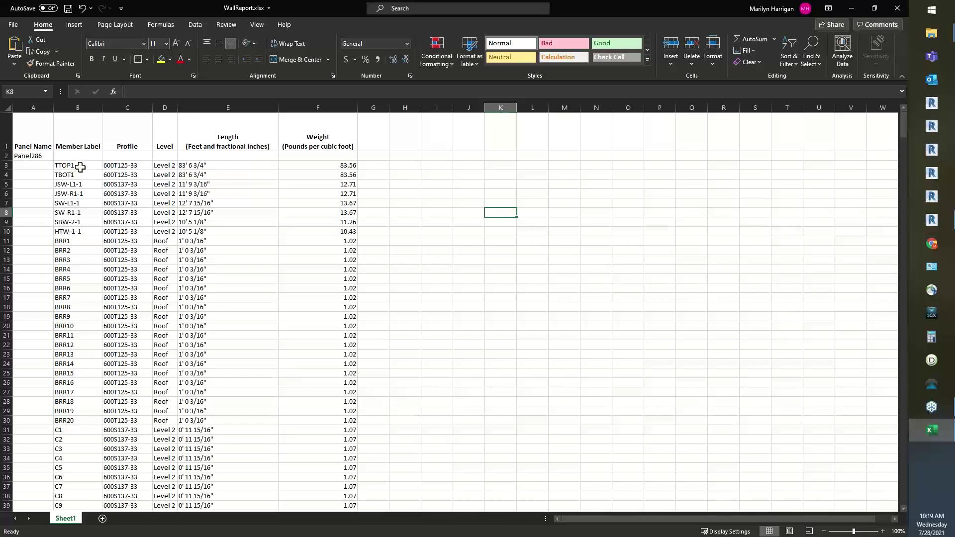
drag(78, 166, 78, 421)
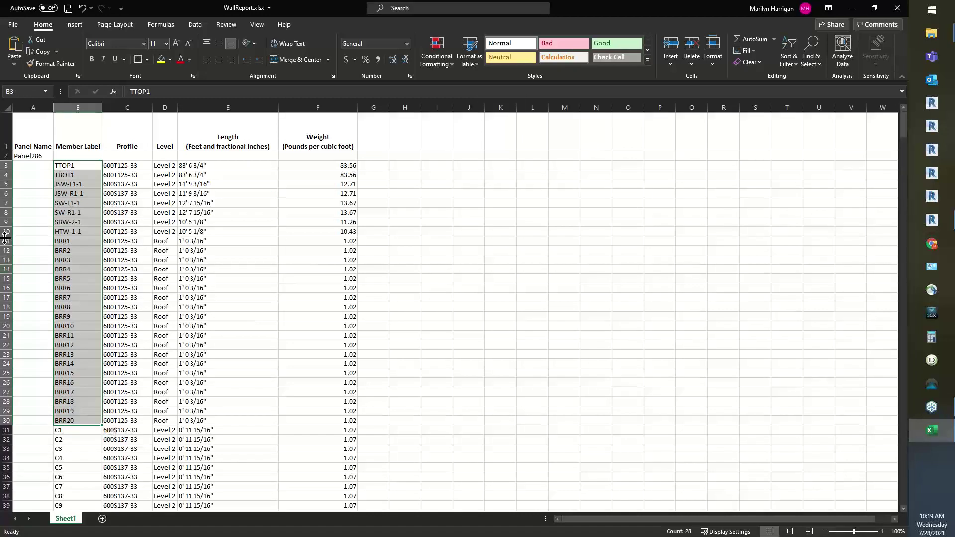
click(38, 156)
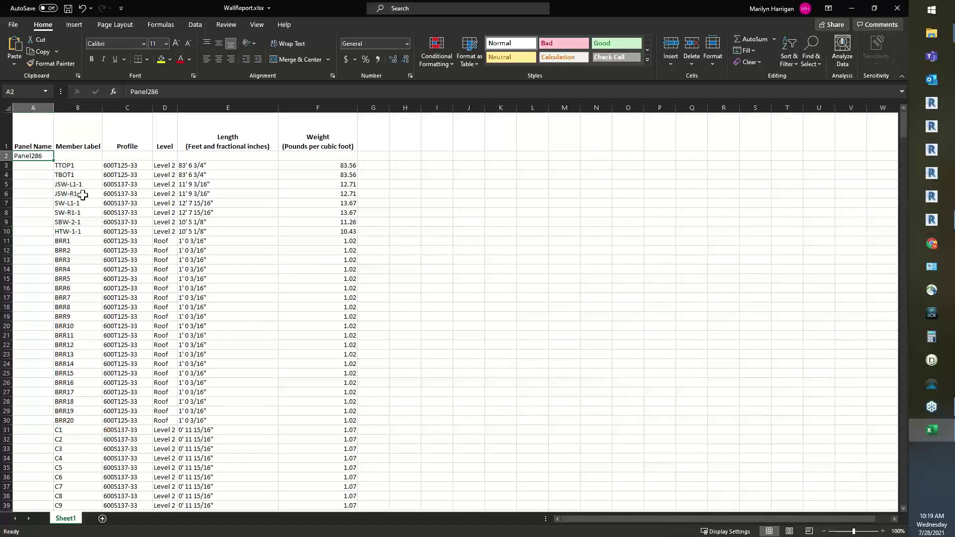
click(69, 165)
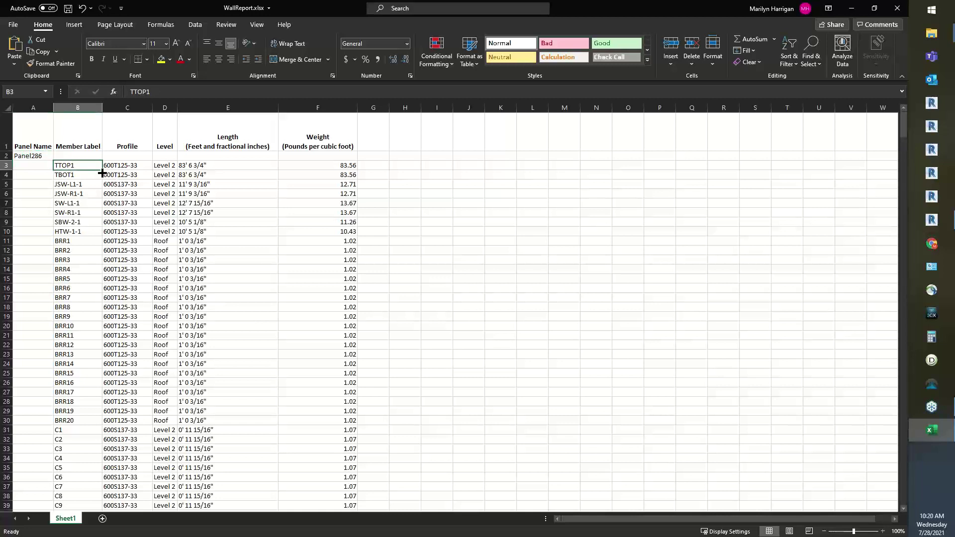
click(120, 163)
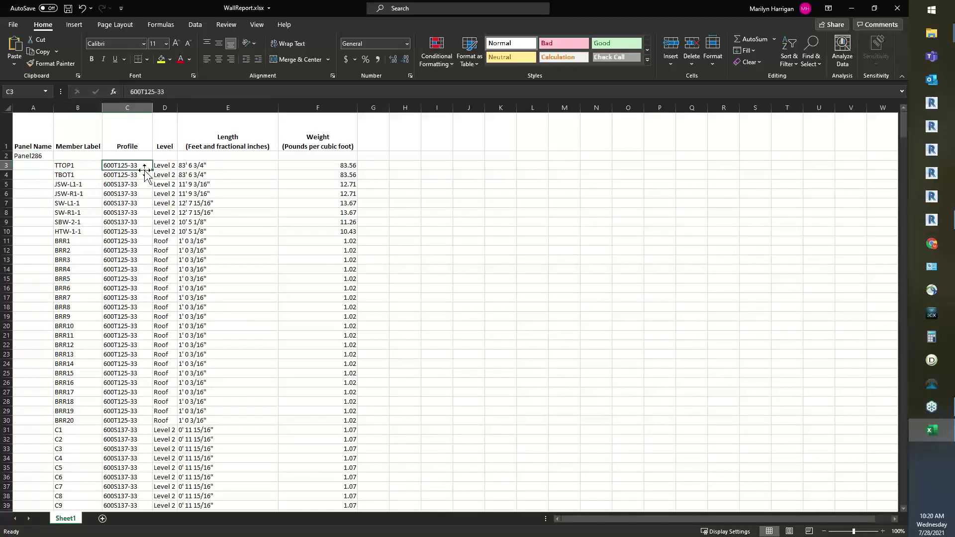
click(168, 165)
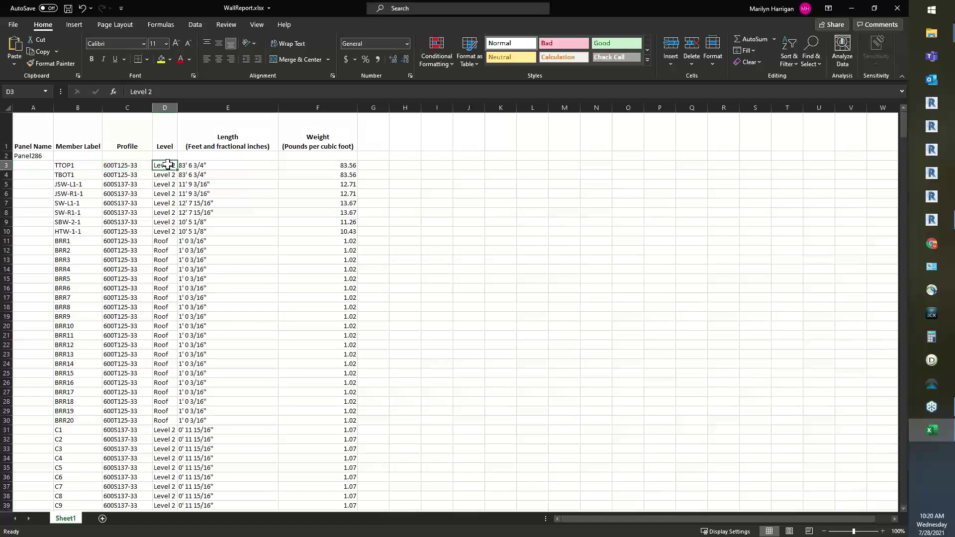
click(227, 164)
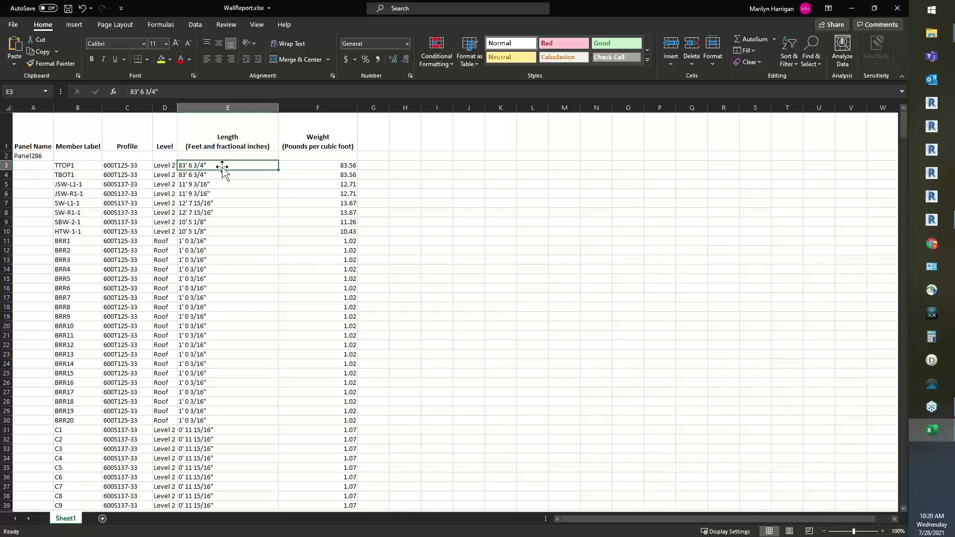
click(324, 167)
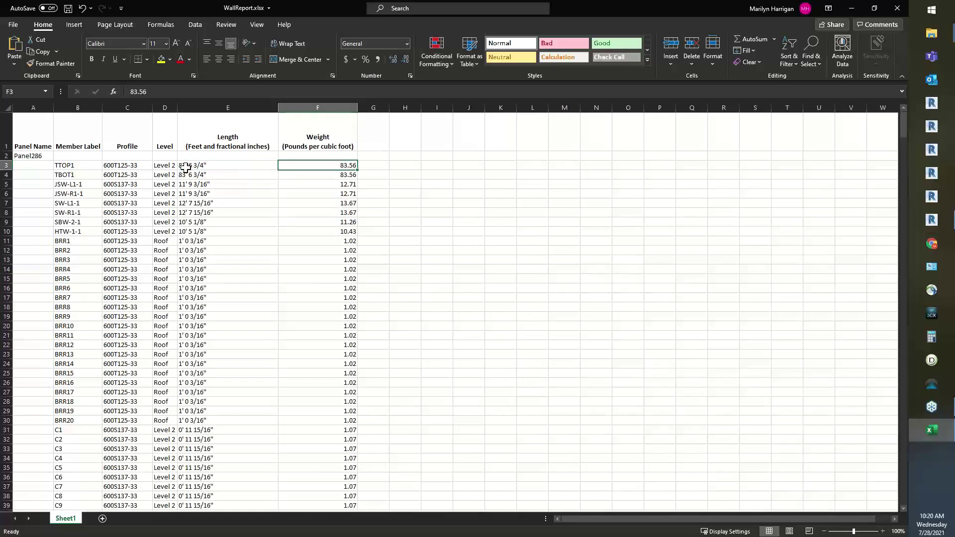
scroll(185, 169, down, 4)
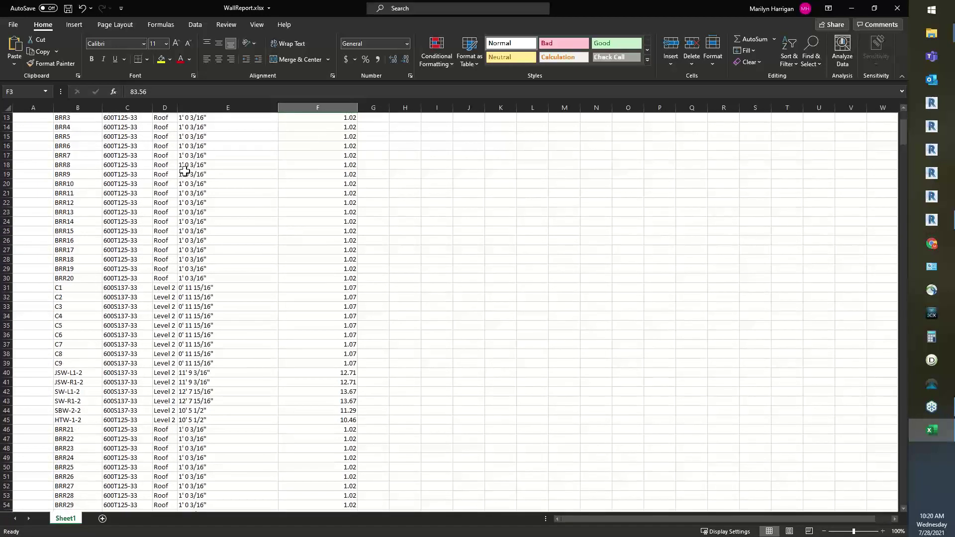
scroll(185, 172, down, 10)
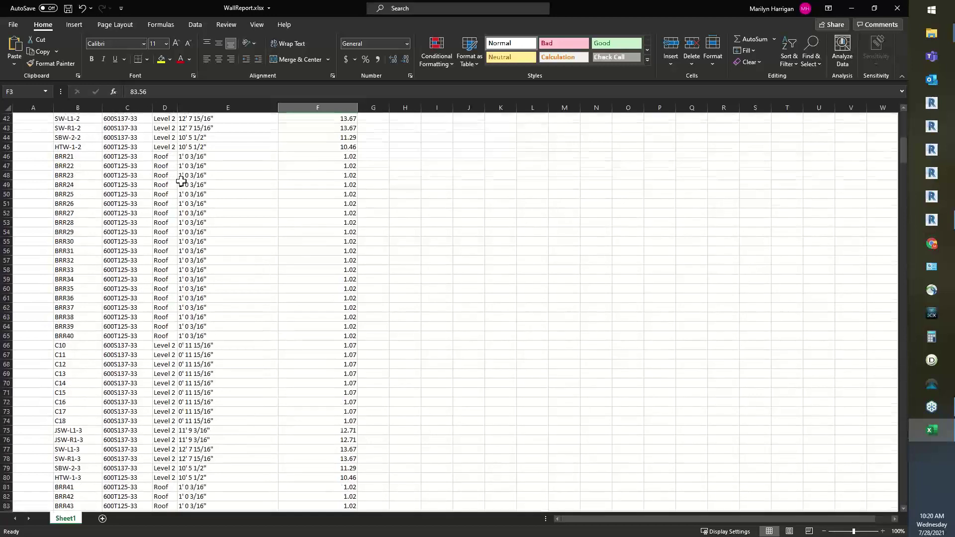
scroll(181, 181, down, 1)
scroll(155, 194, up, 3)
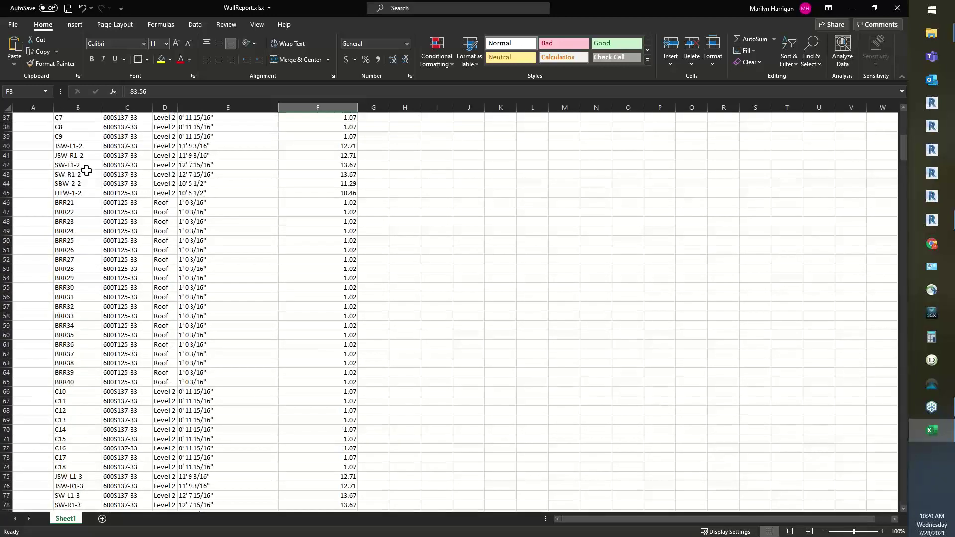
scroll(173, 174, down, 10)
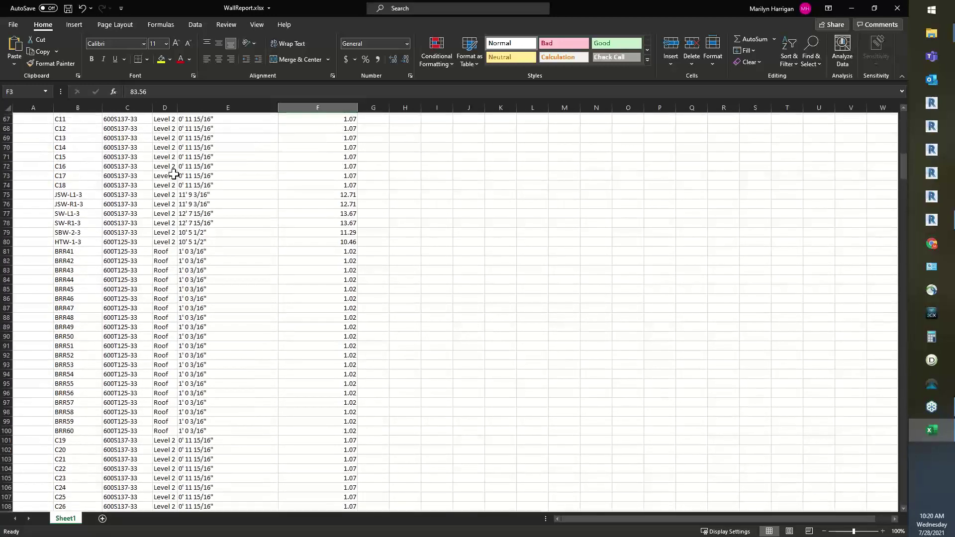
scroll(174, 174, down, 14)
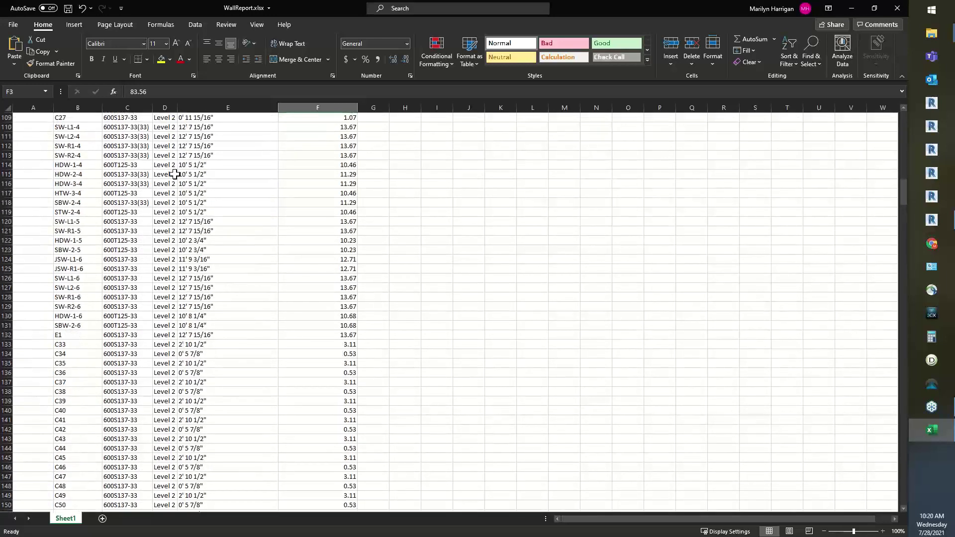
scroll(175, 174, down, 20)
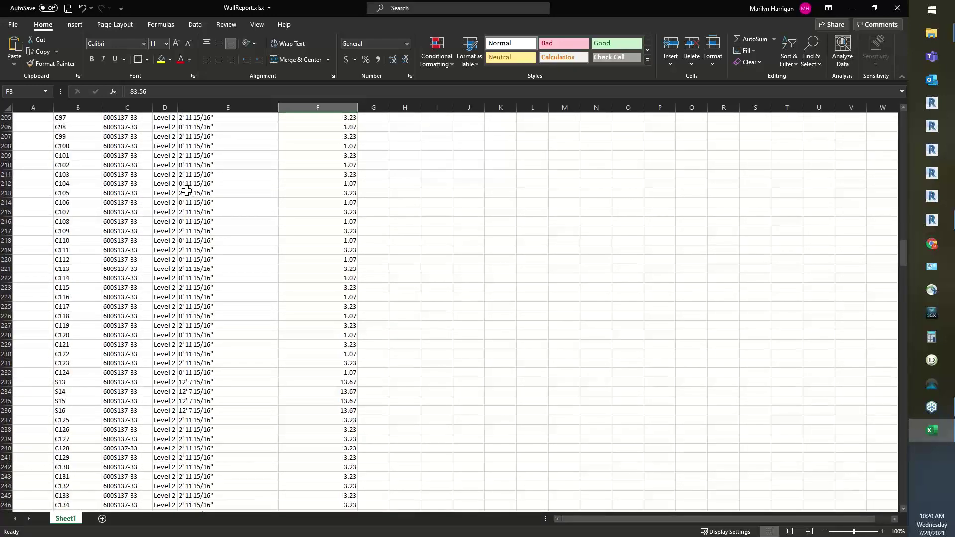
scroll(187, 191, down, 20)
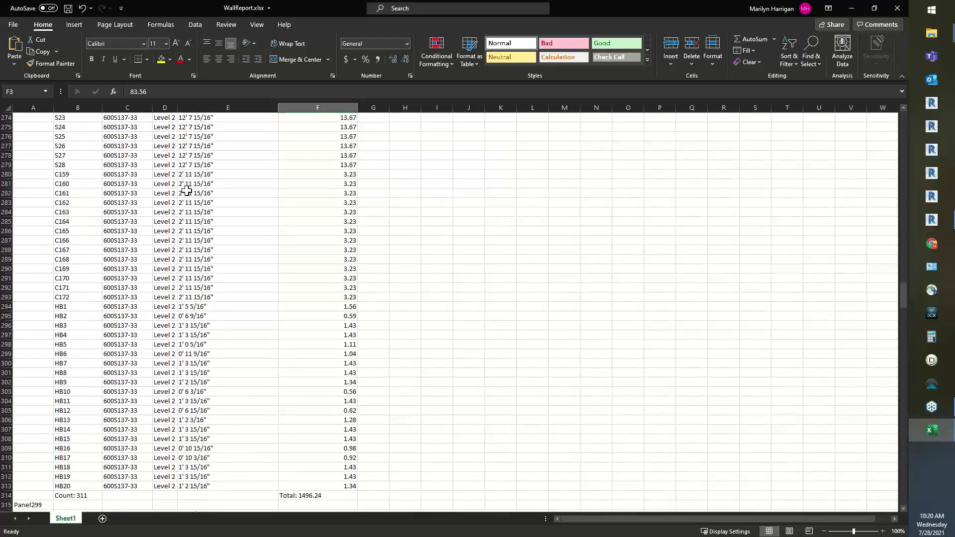
scroll(187, 223, down, 8)
click(94, 268)
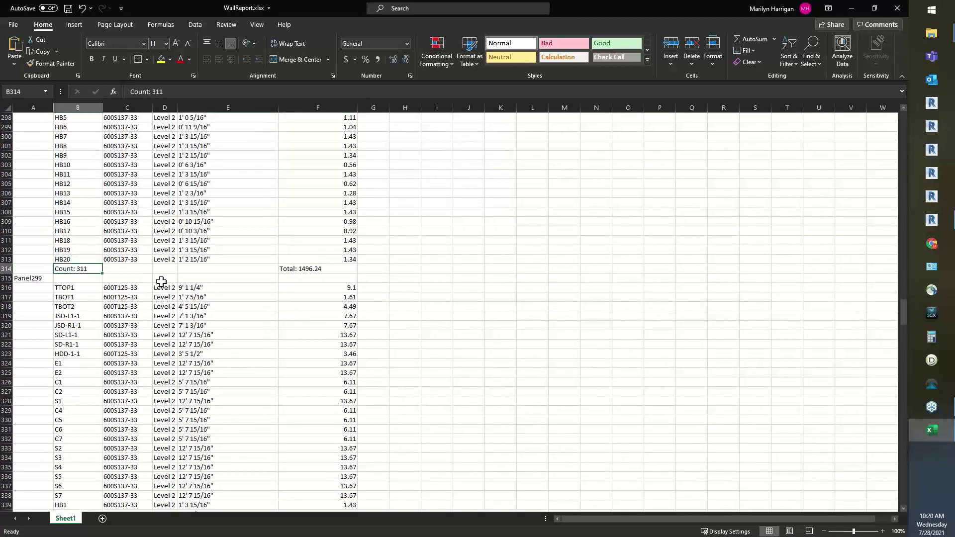
click(338, 269)
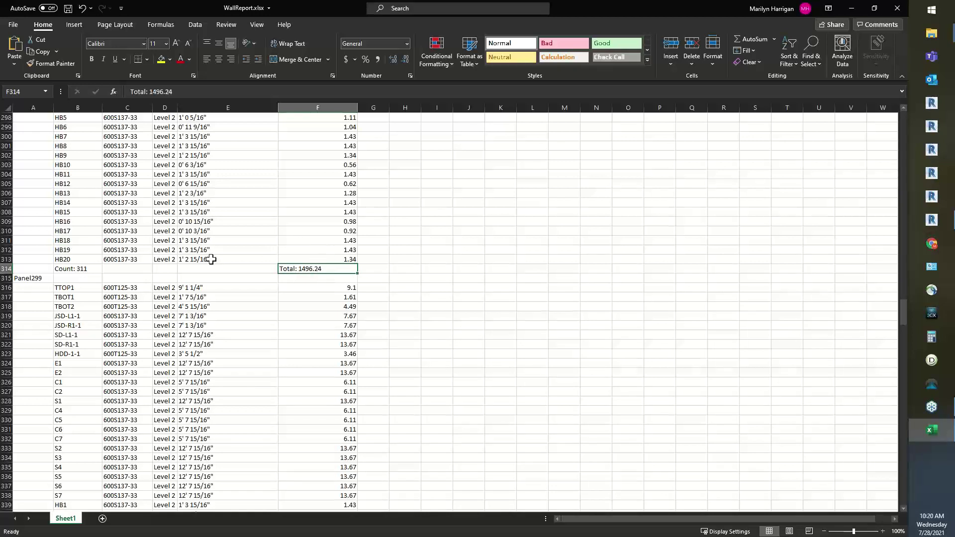
scroll(212, 256, down, 3)
click(17, 193)
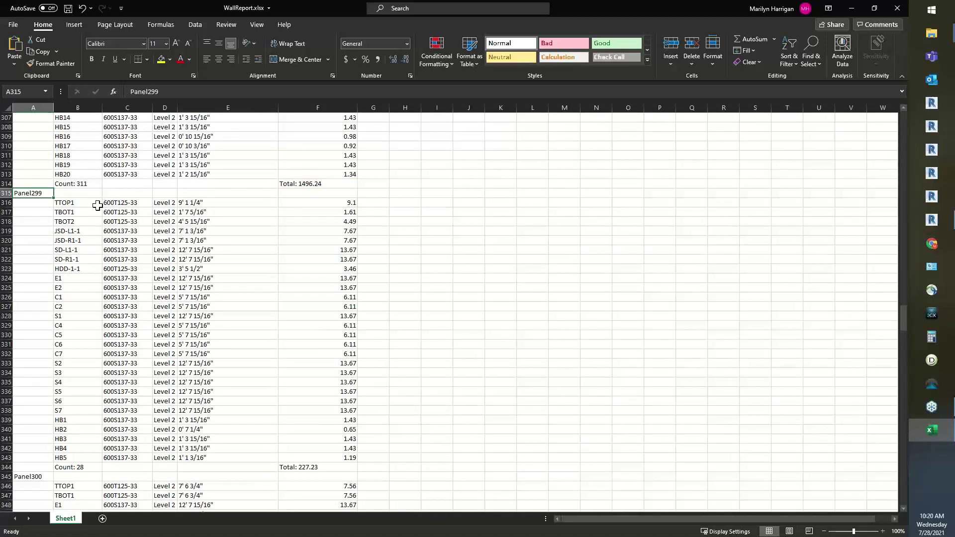
drag(208, 202, 248, 458)
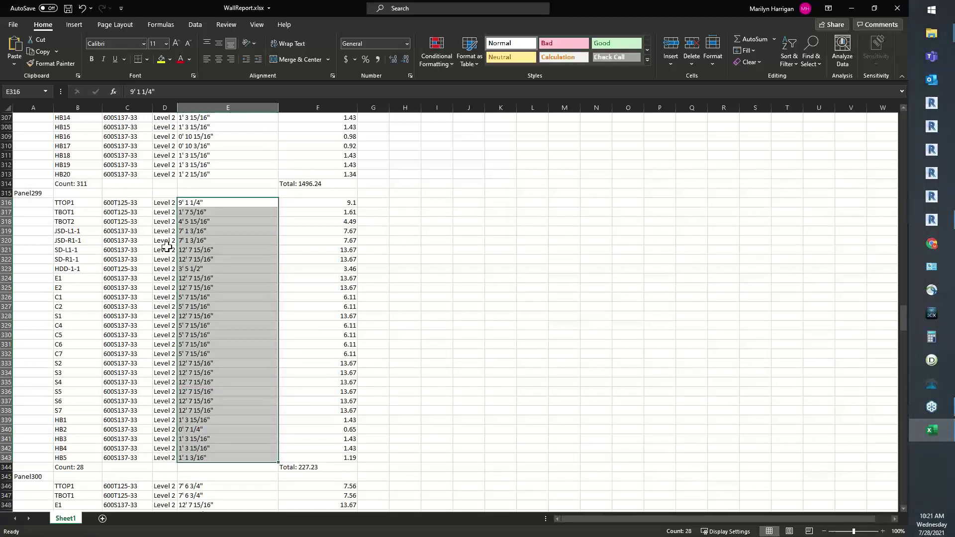
drag(107, 202, 127, 460)
scroll(135, 438, down, 4)
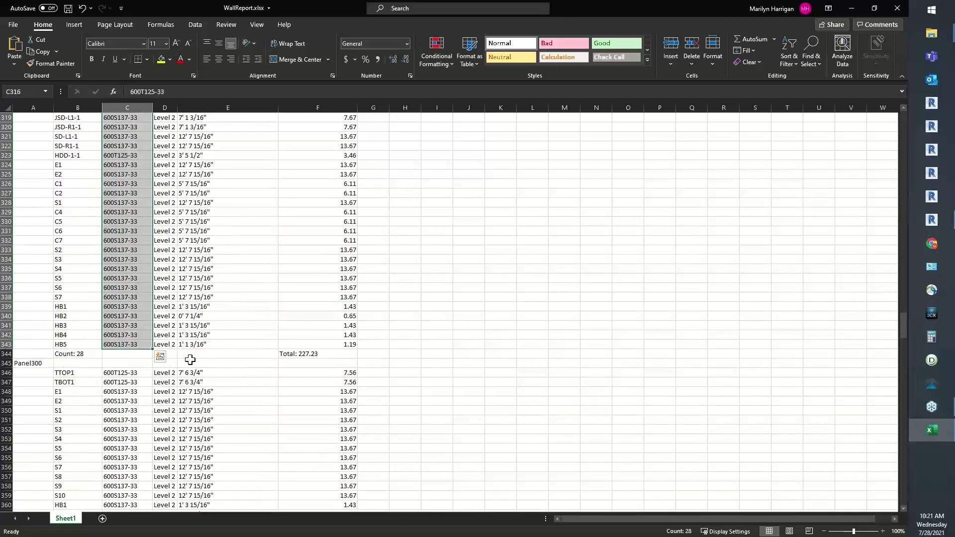
scroll(190, 359, down, 20)
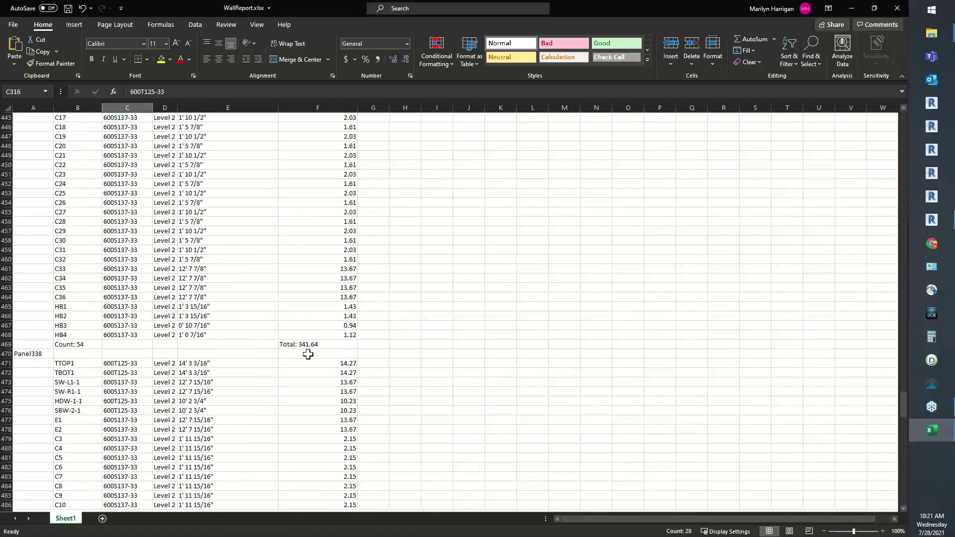
scroll(313, 355, down, 20)
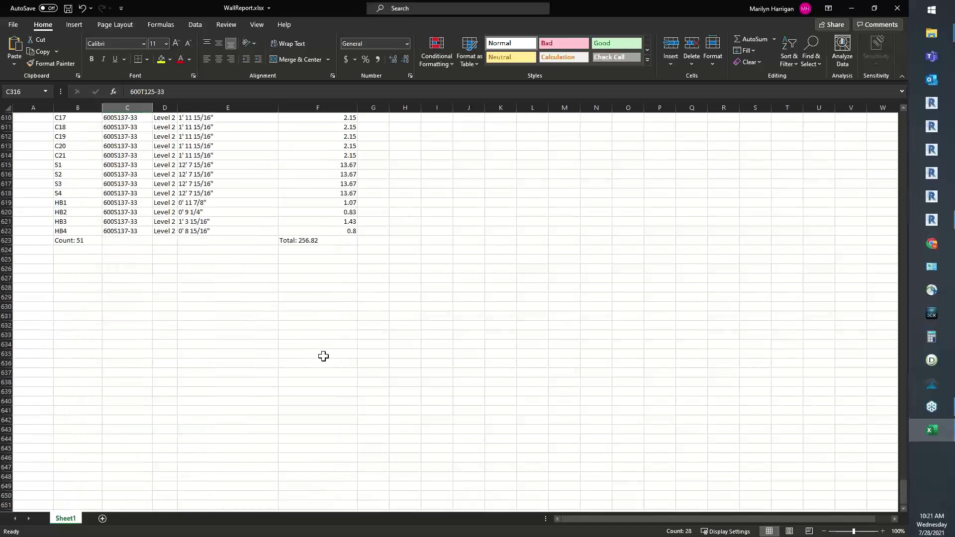
scroll(323, 356, up, 20)
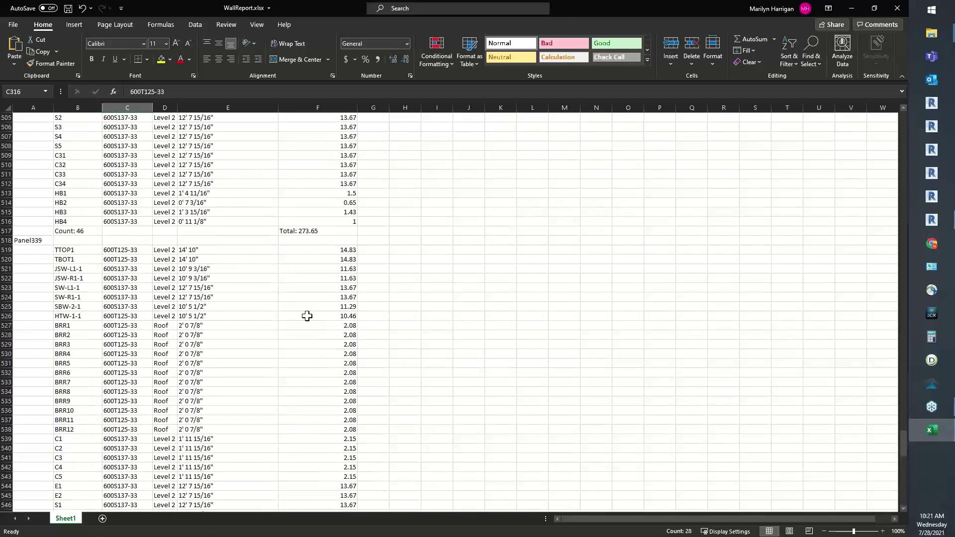
scroll(307, 316, up, 20)
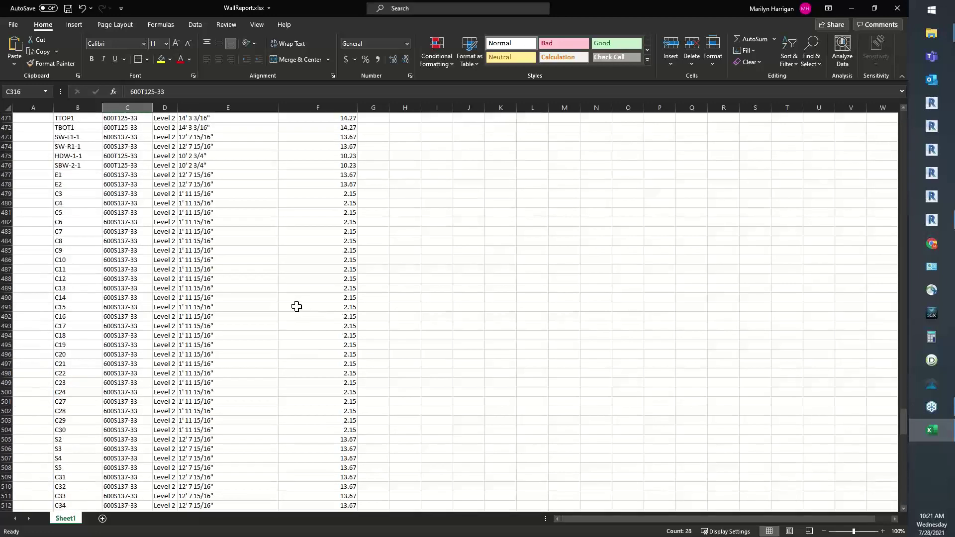
scroll(296, 306, up, 10)
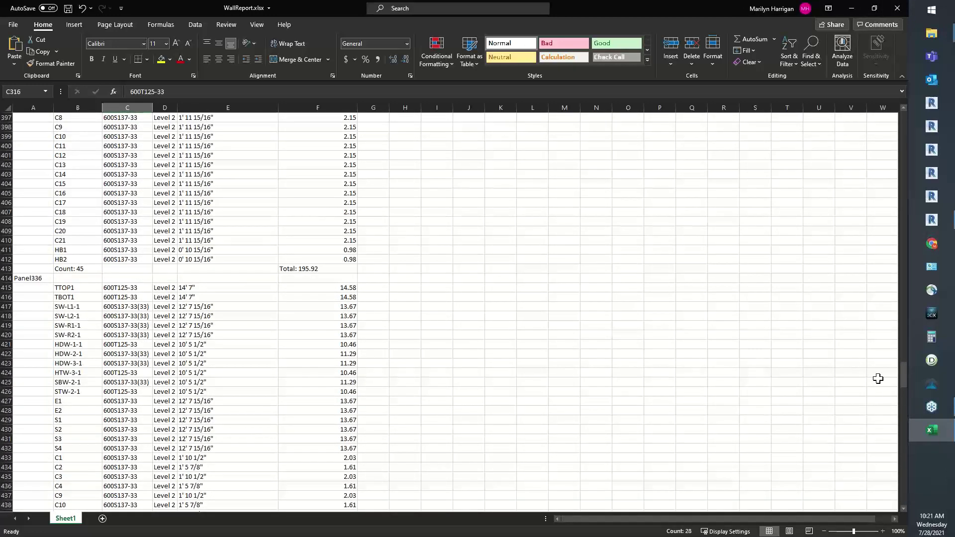
Save and close WallReport.xlsx, then open MemberReport.xlsx from the Member reports folder
click(897, 9)
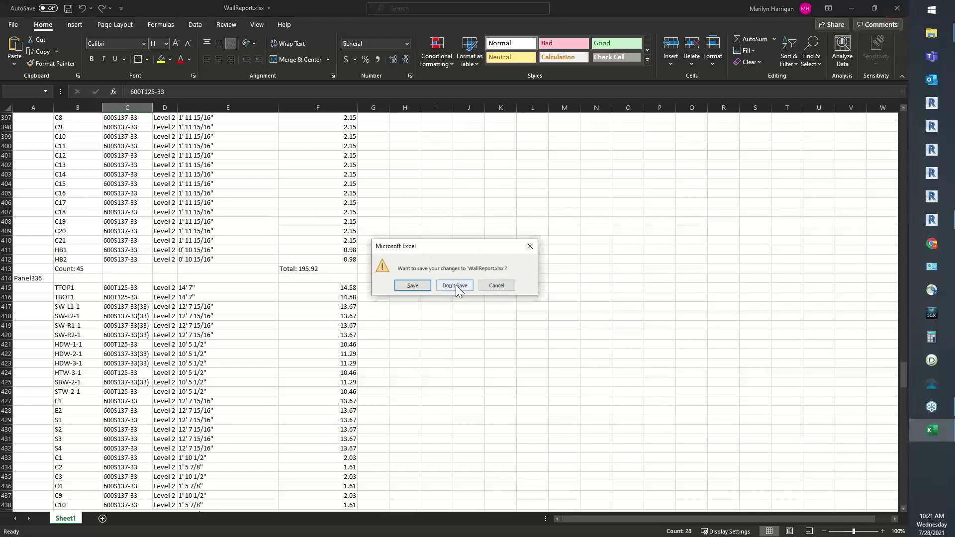
click(418, 286)
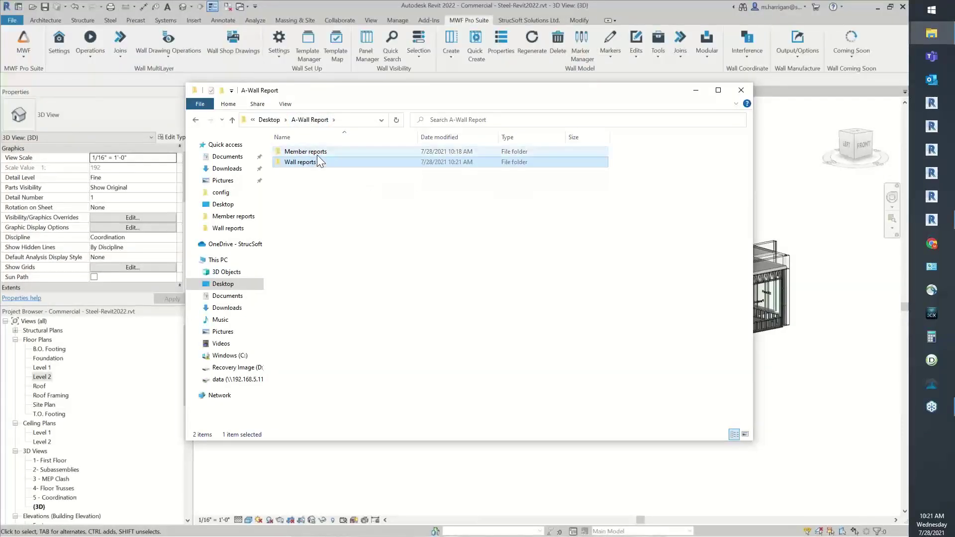
double_click(317, 152)
double_click(317, 153)
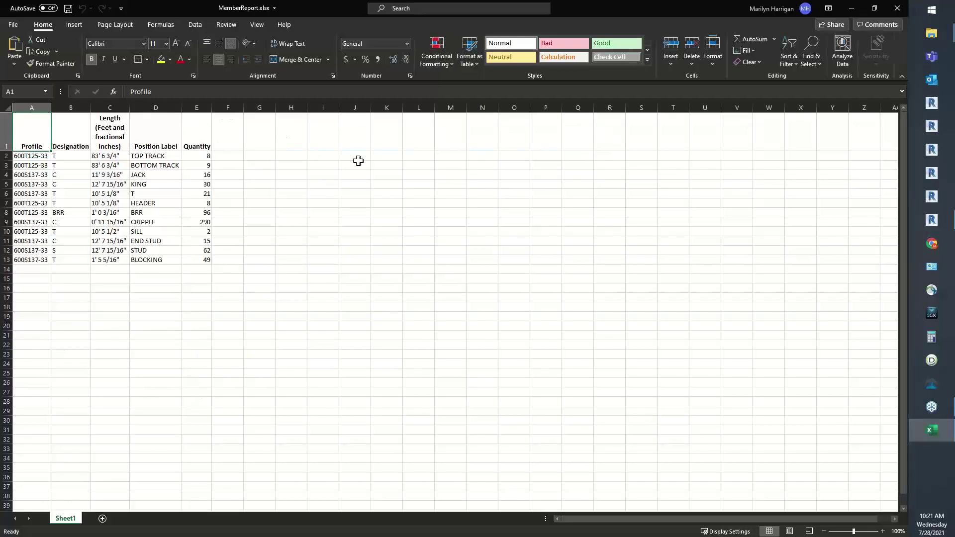
AutoFit every column of MemberReport.xlsx, then select the Profile header and Designation column
click(326, 262)
click(10, 109)
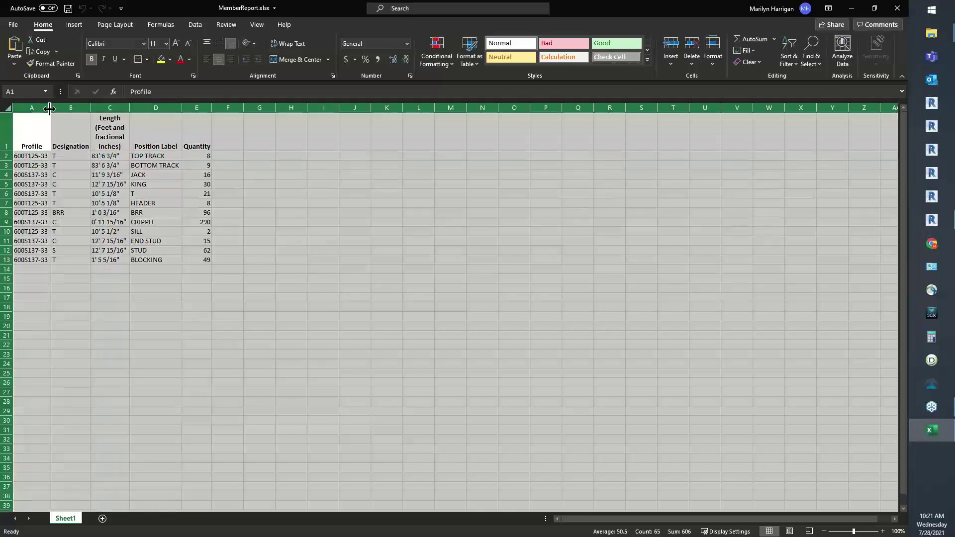
double_click(50, 107)
click(155, 193)
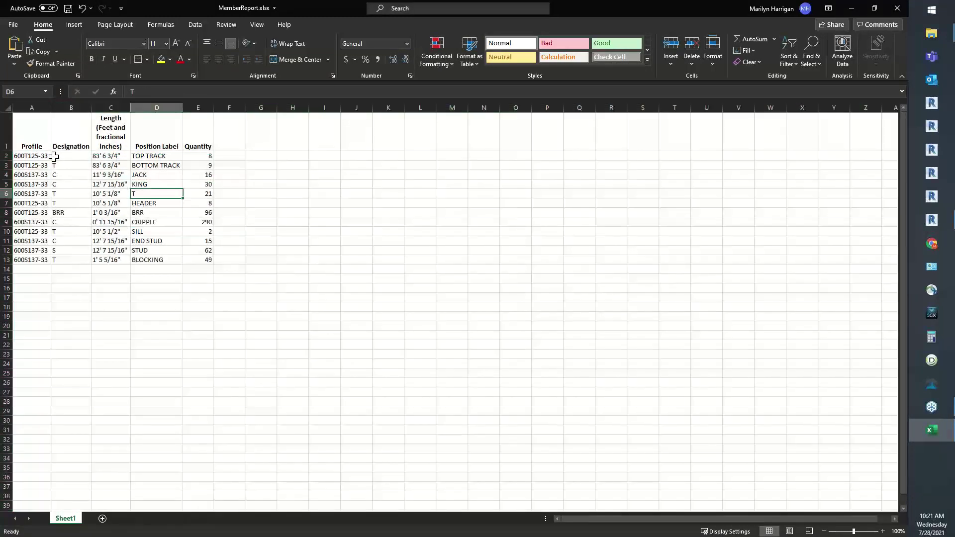
click(32, 124)
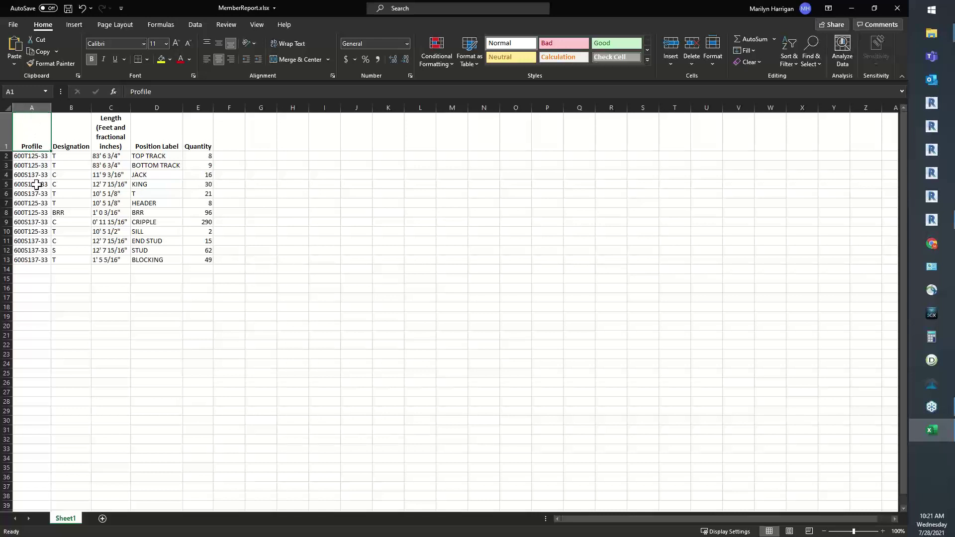
click(71, 107)
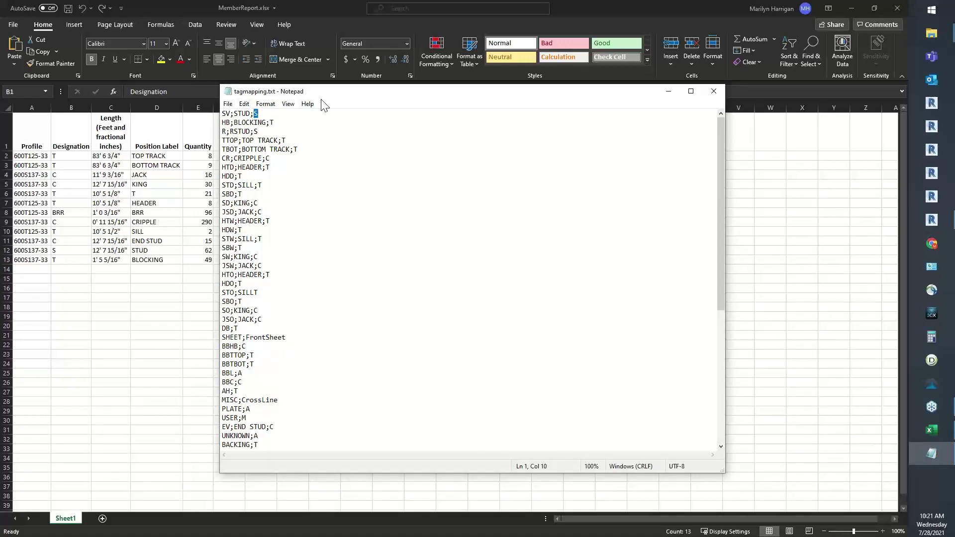
Mark the SD;KING;C mapping line in tagmapping.txt
click(323, 203)
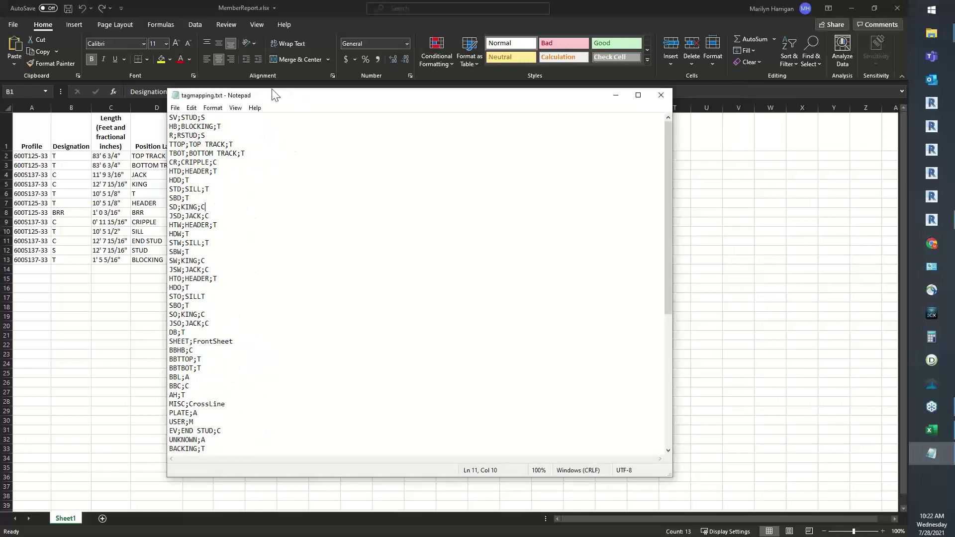
Widen the Length column C, then select the TOP TRACK label and Position Label column
click(133, 195)
click(66, 124)
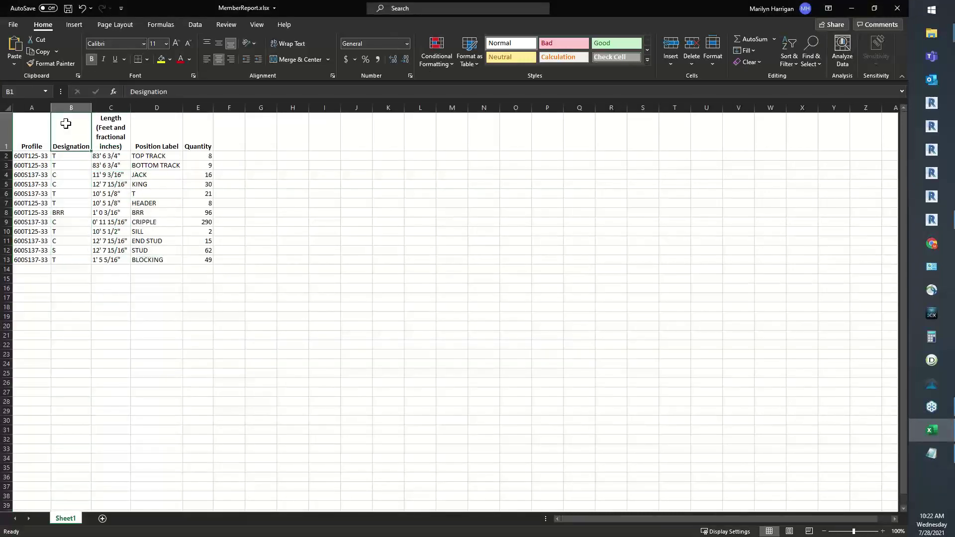
click(115, 107)
drag(132, 108, 182, 108)
drag(234, 160, 232, 159)
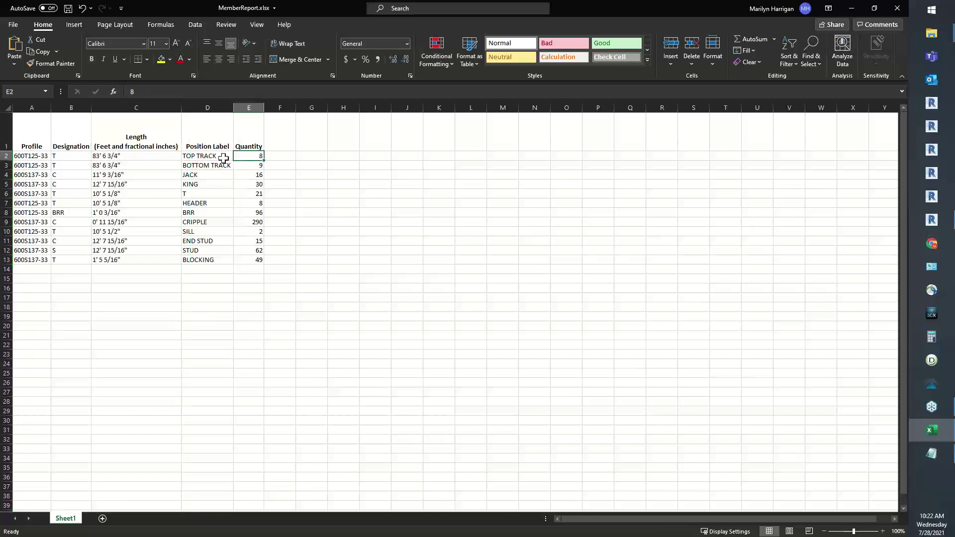
click(222, 158)
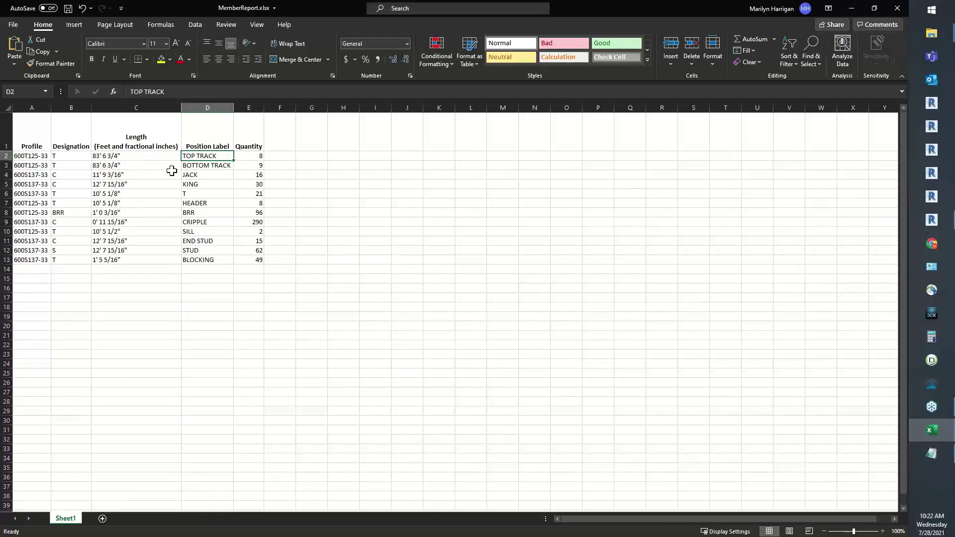
click(215, 104)
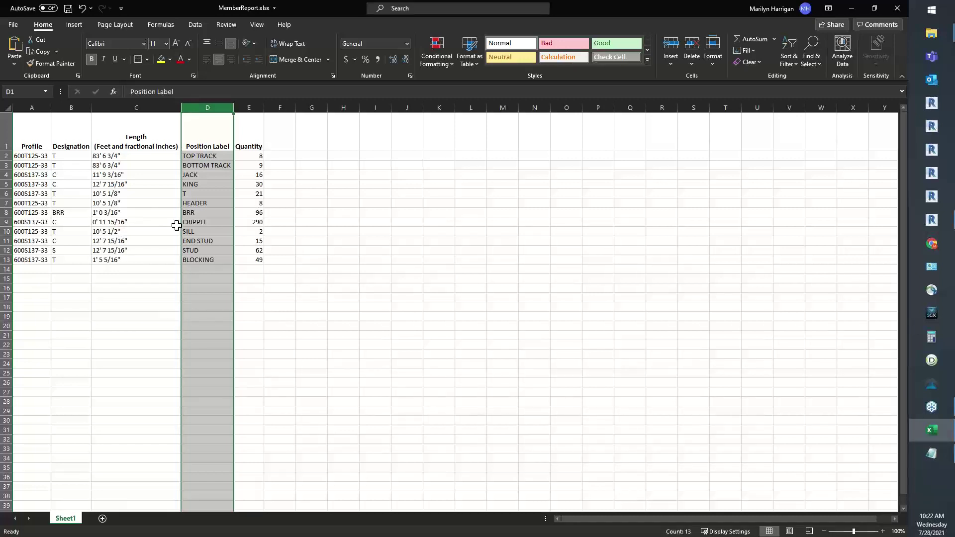
Review the Quantity column, checking CRIPPLE at 290 and END STUD at 15
click(318, 231)
click(245, 103)
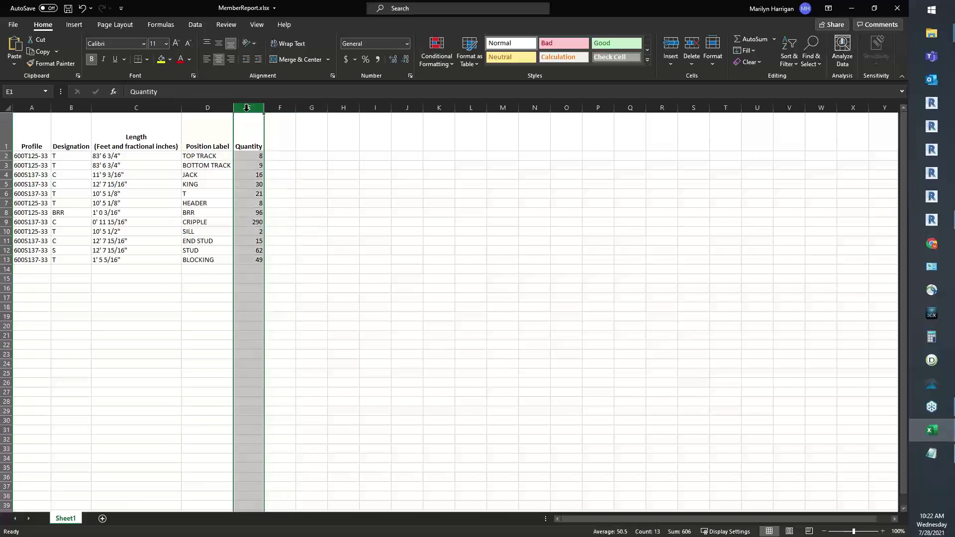
click(7, 222)
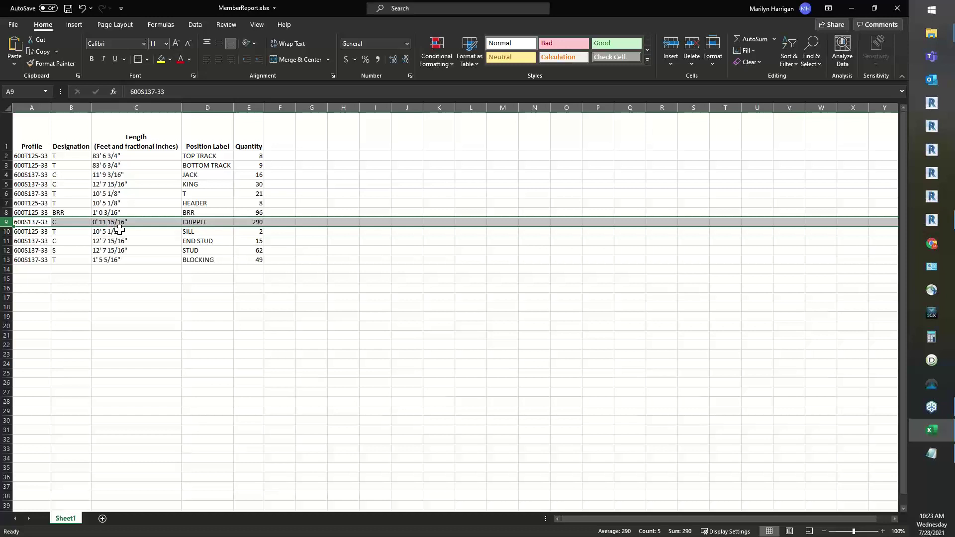
click(250, 223)
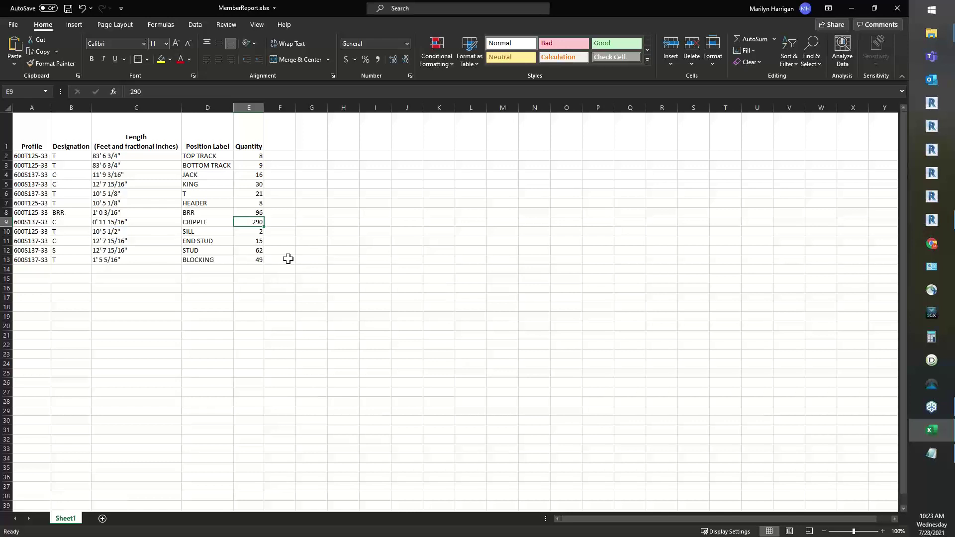
click(255, 241)
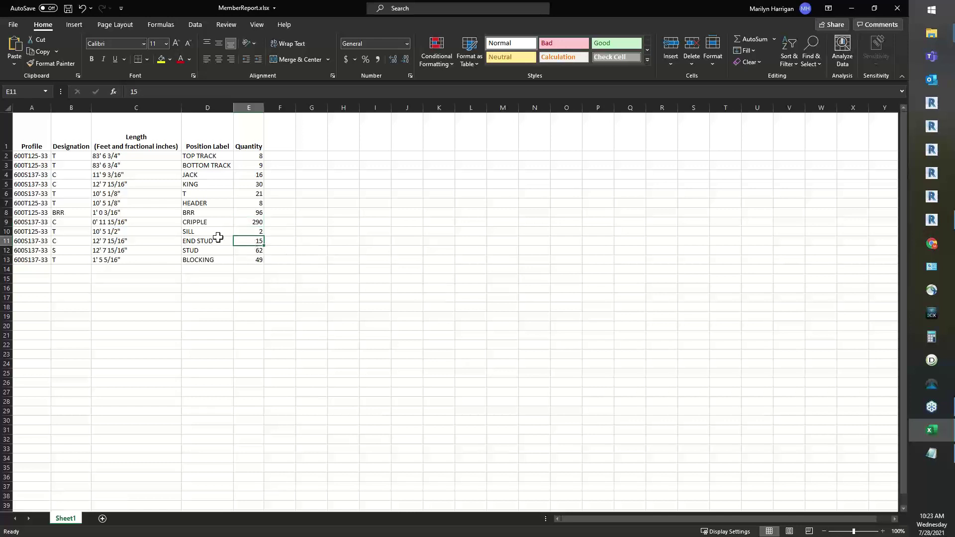
Inspect the END STUD length and the BLOCKING and BRR rows, then move Excel aside to reveal Revit
click(153, 241)
click(204, 262)
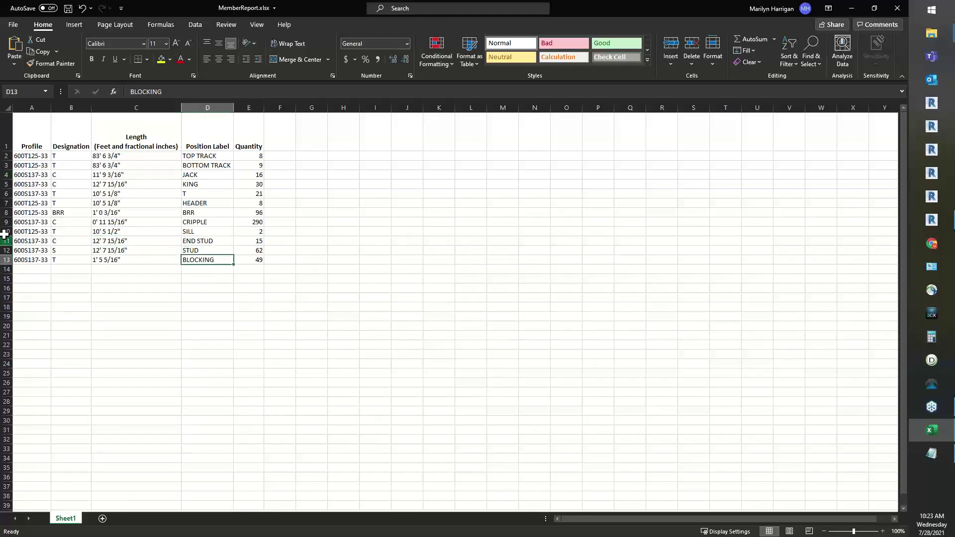
click(225, 212)
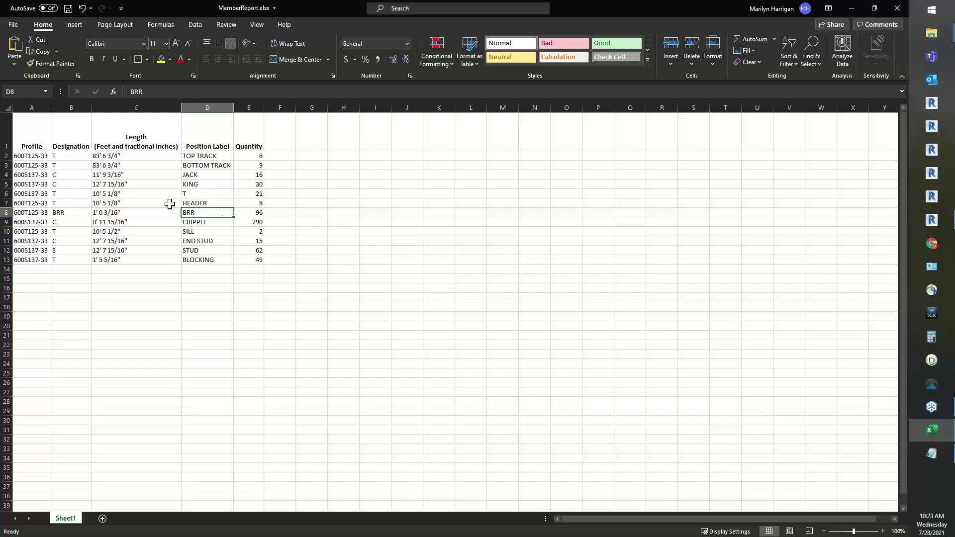
click(7, 212)
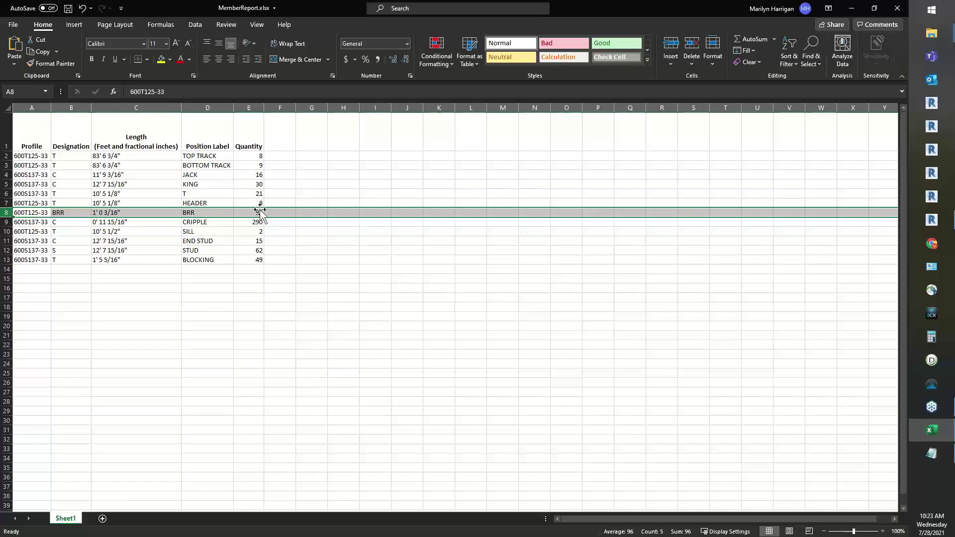
drag(602, 6, 0, 89)
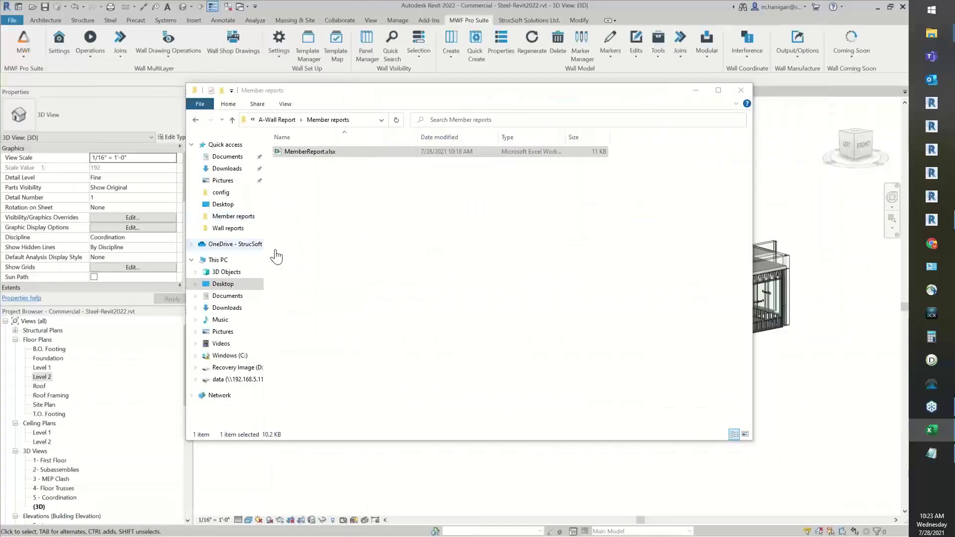
Zoom the Revit model, recheck the Position Label header in Excel, restore its window, and return to Revit
click(805, 278)
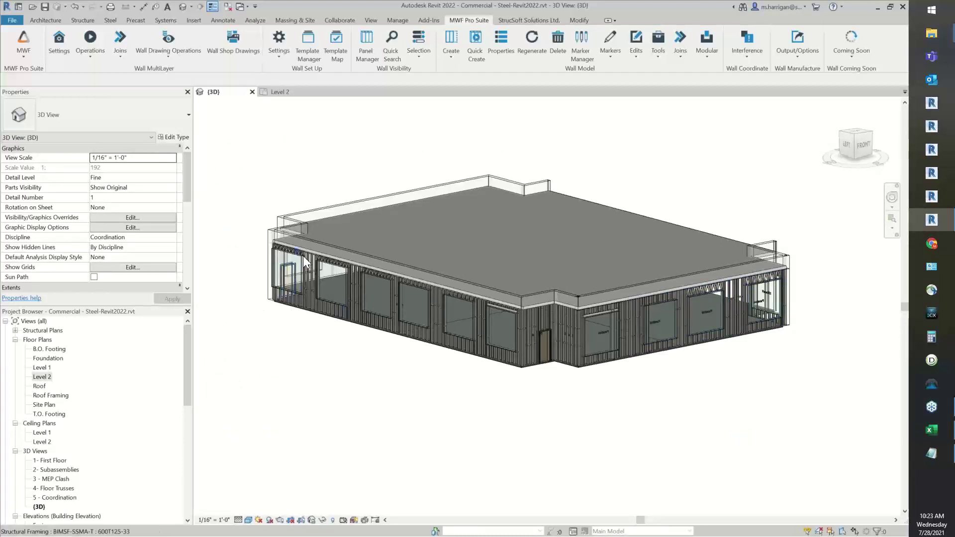
scroll(732, 295, up, 3)
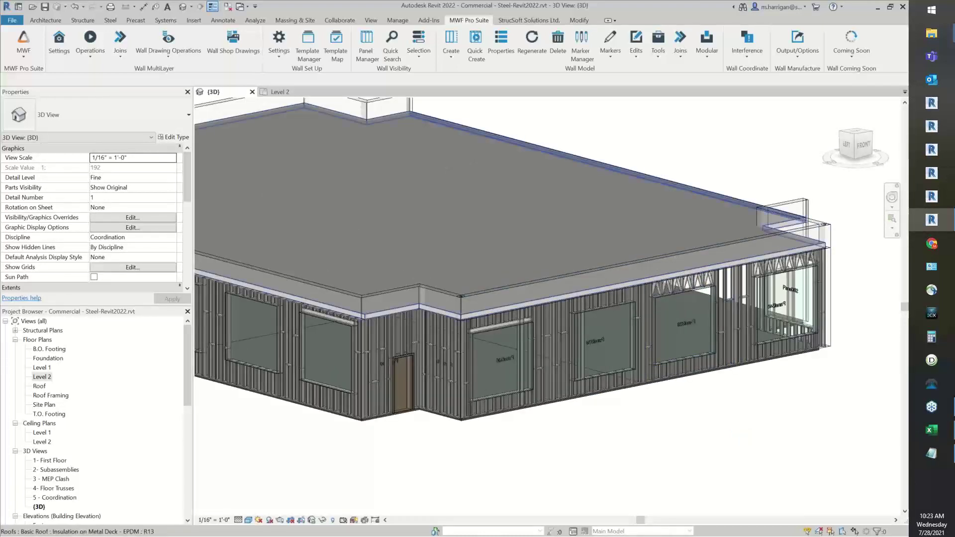
key(alt+Tab)
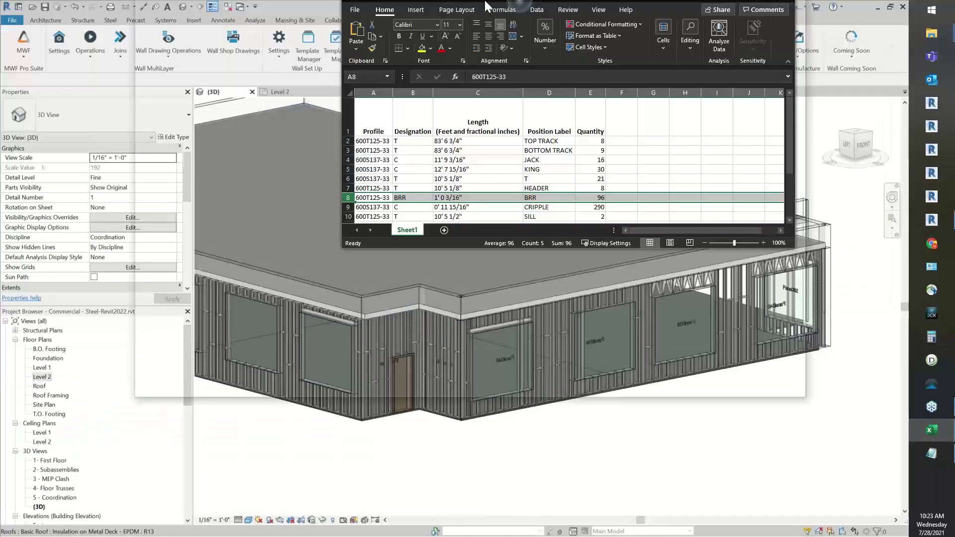
click(200, 121)
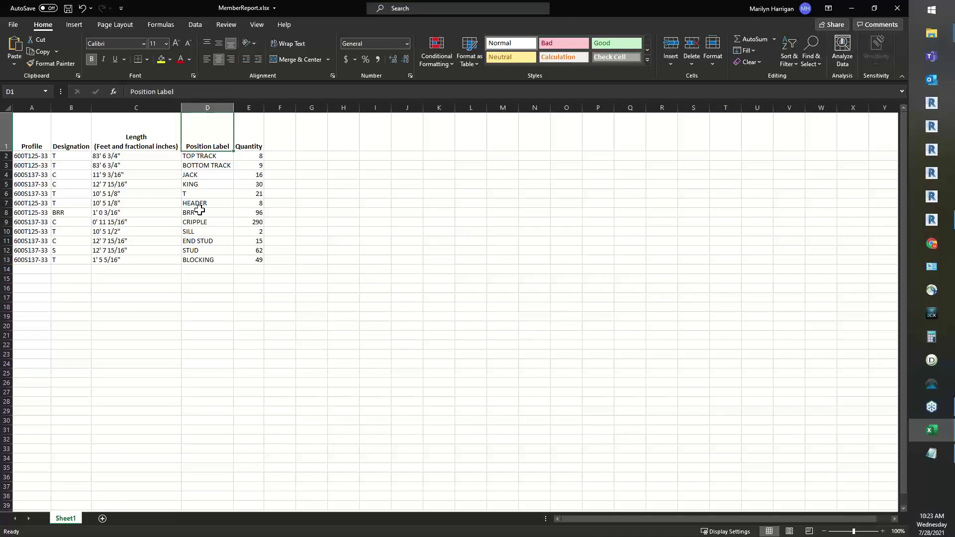
double_click(479, 25)
click(335, 43)
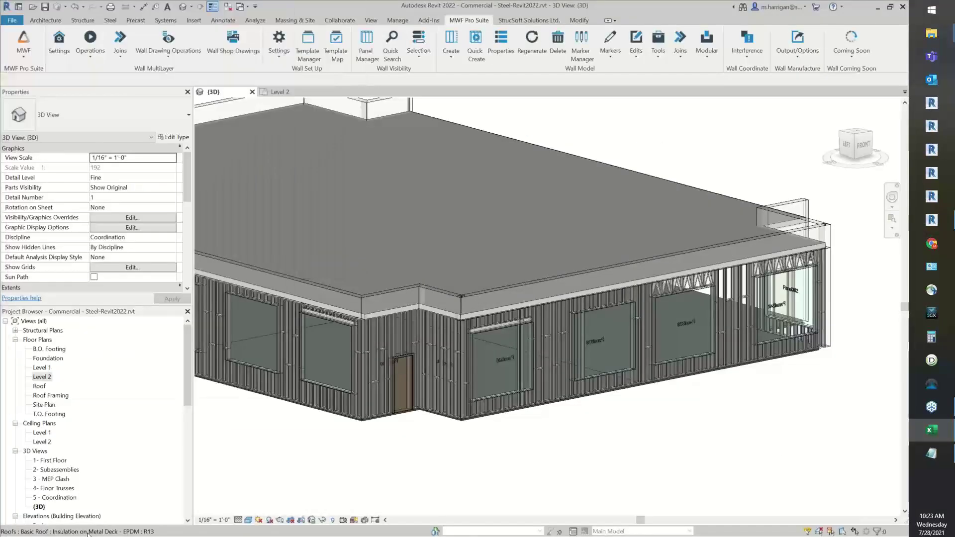
scroll(662, 442, down, 5)
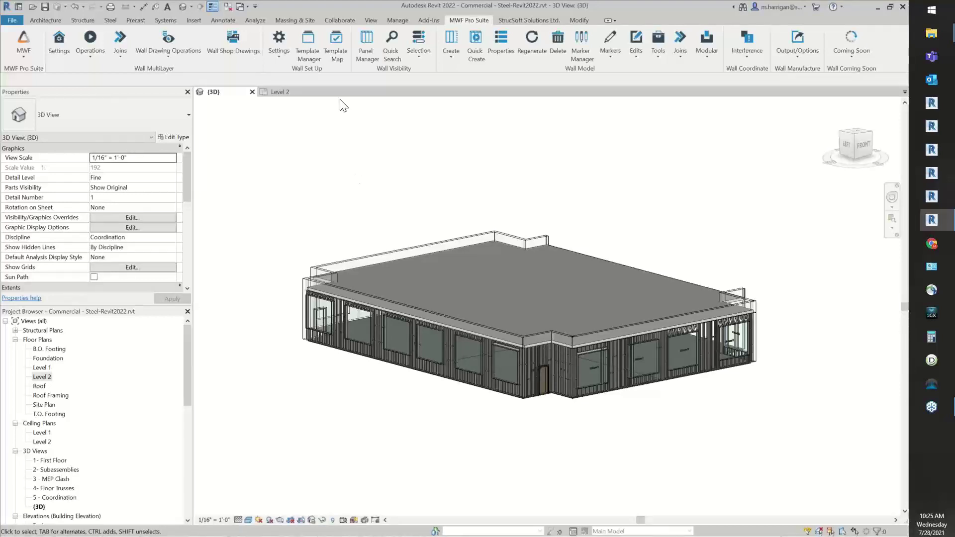
click(282, 37)
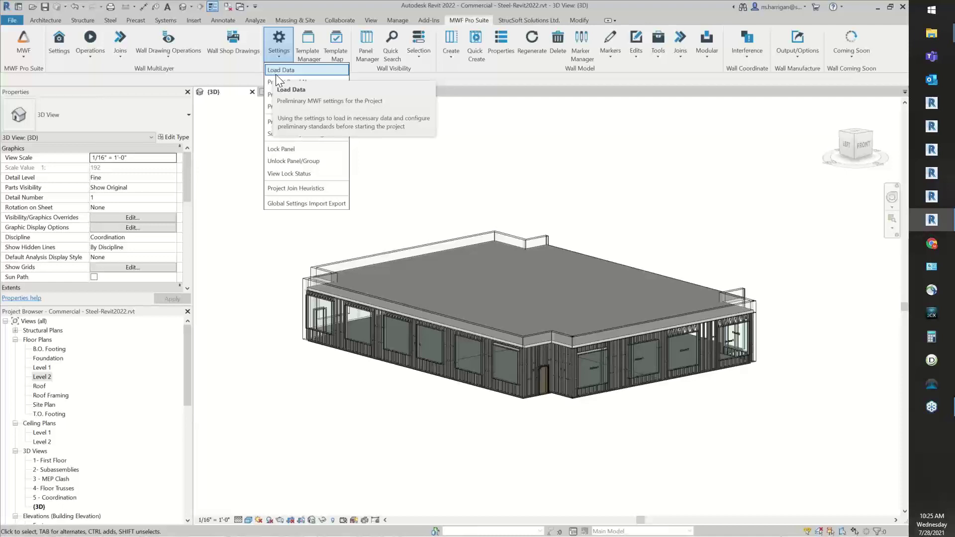
click(398, 137)
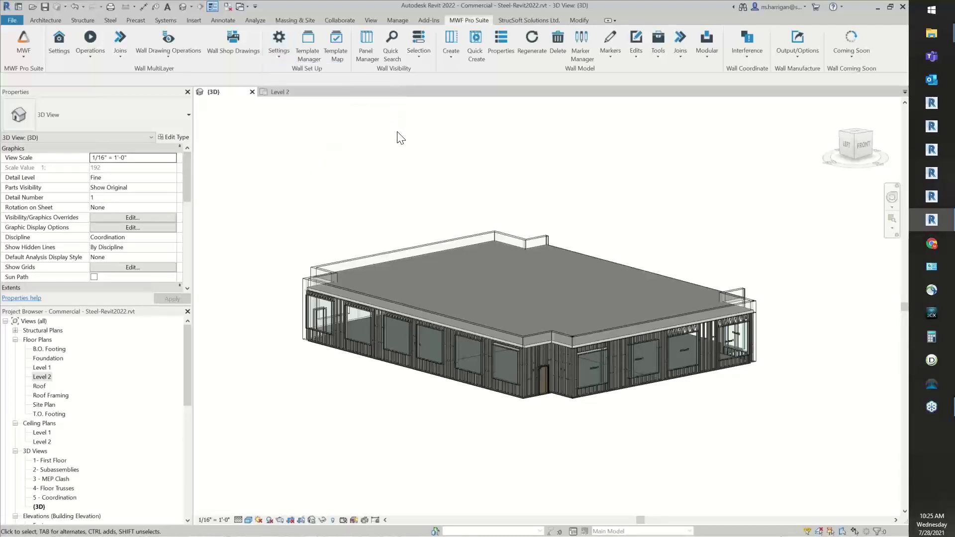